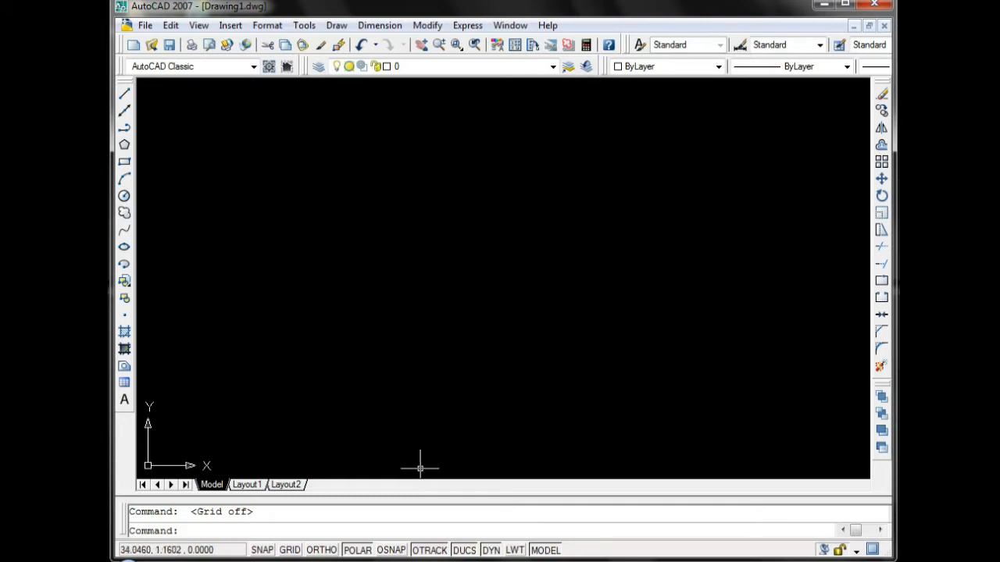
Switch to Layout1 and add two new blank layouts to the drawing
click(246, 485)
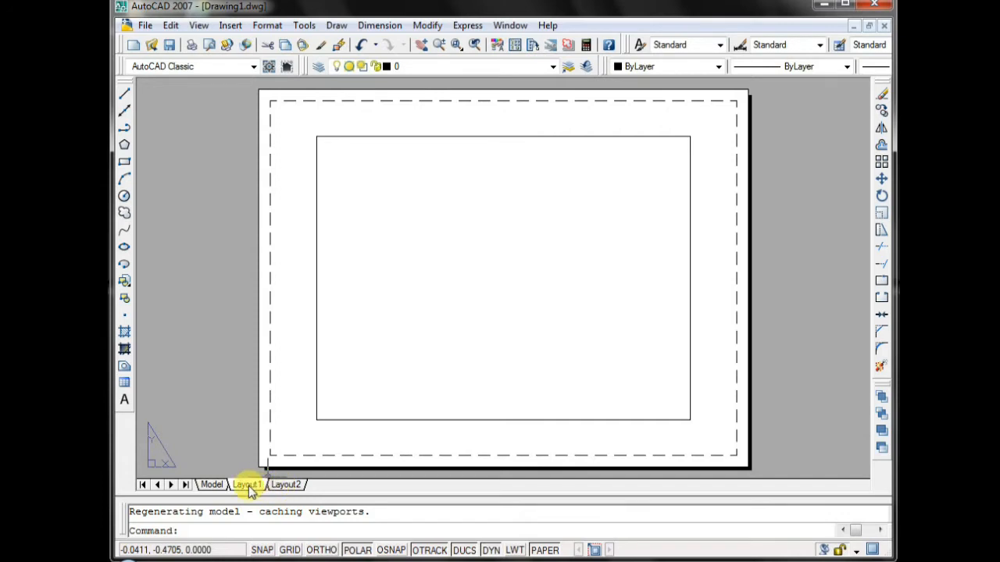
right_click(247, 485)
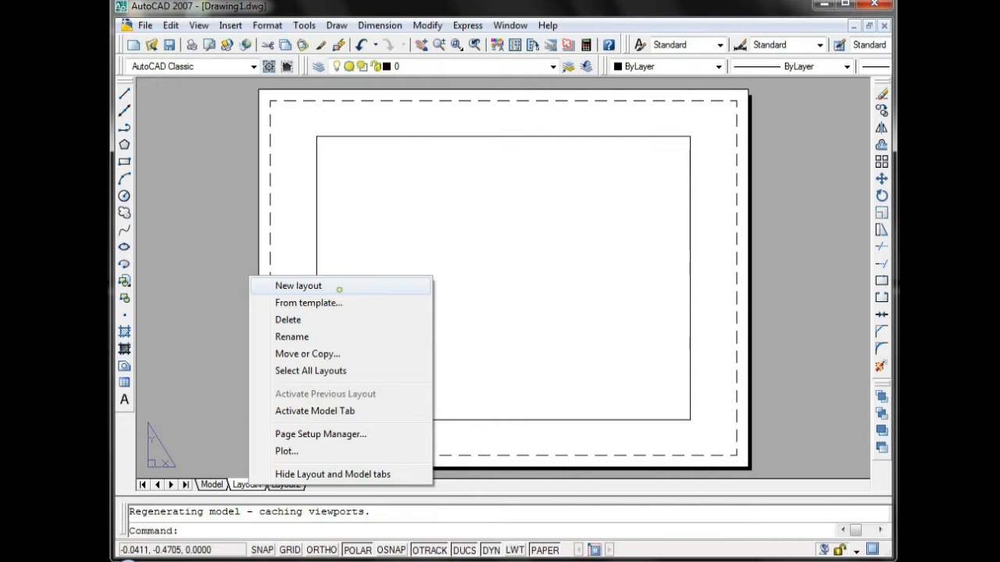
click(344, 287)
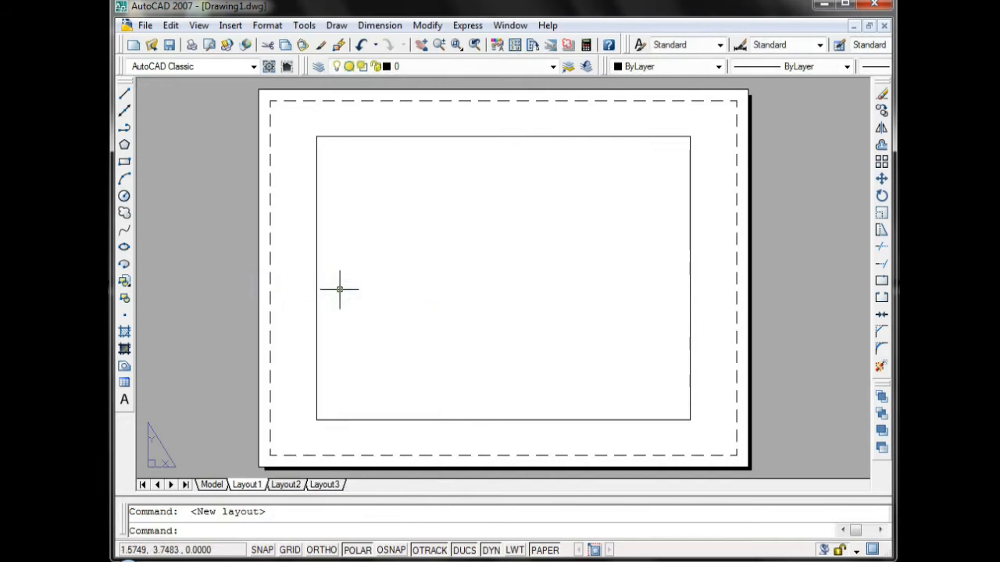
right_click(327, 488)
click(375, 286)
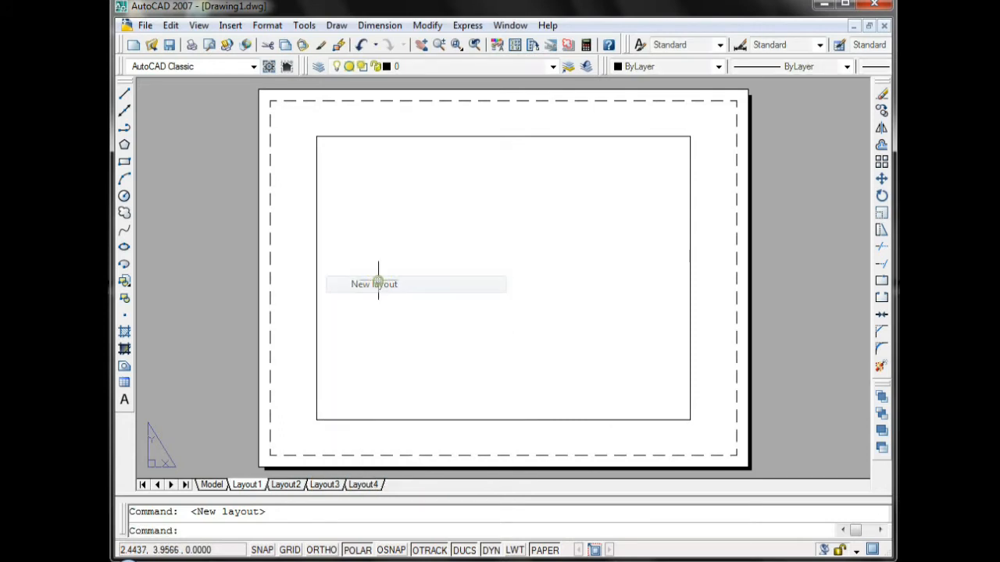
View Layout2, Layout3 and Layout4 one after another
click(282, 489)
click(320, 489)
click(361, 486)
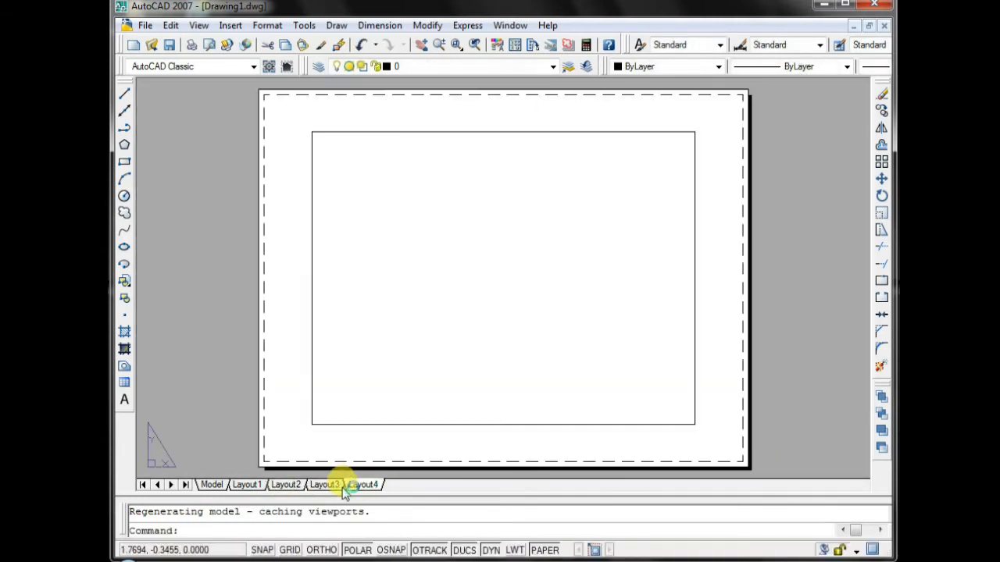
Preview the JIS A3, A2 and A1 templates and insert the JIS A1 Title Block layout from JIS A1 -Color Dependent Plot Styles
right_click(357, 486)
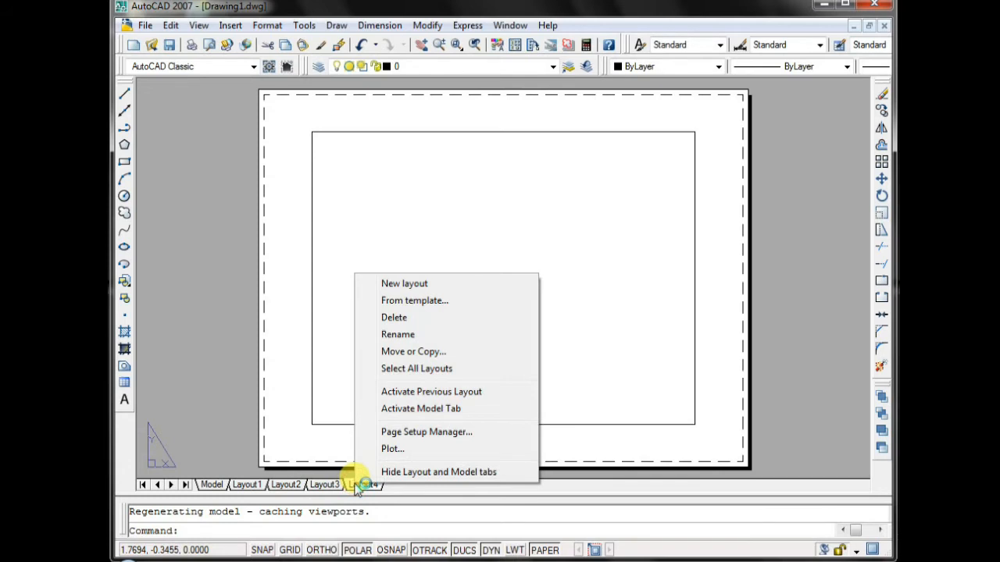
click(412, 307)
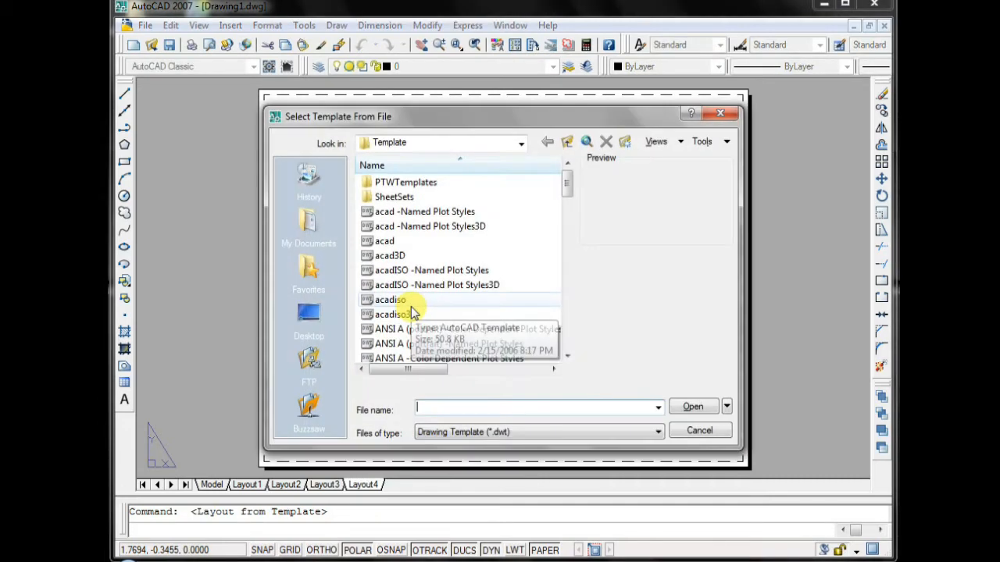
drag(567, 185, 571, 318)
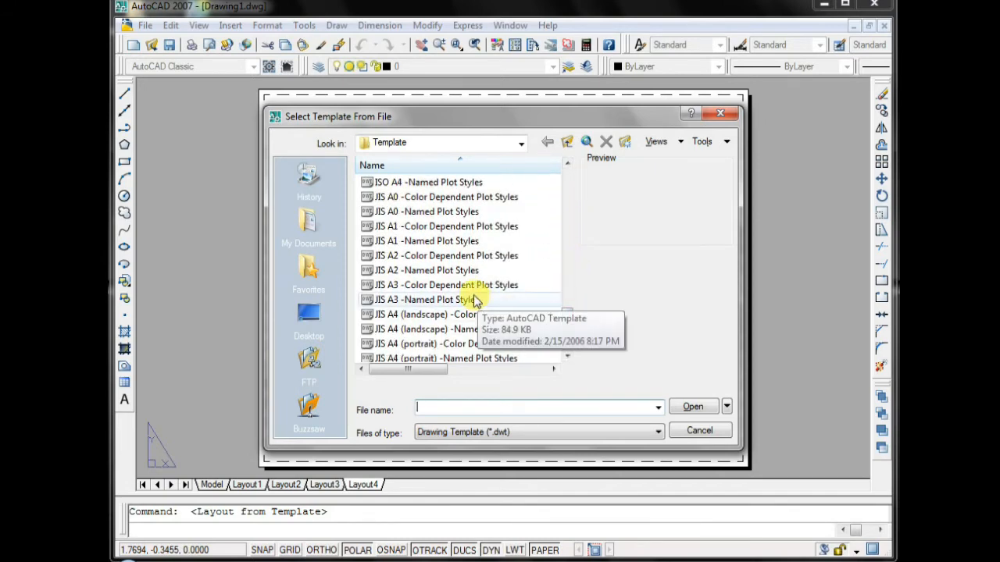
click(469, 302)
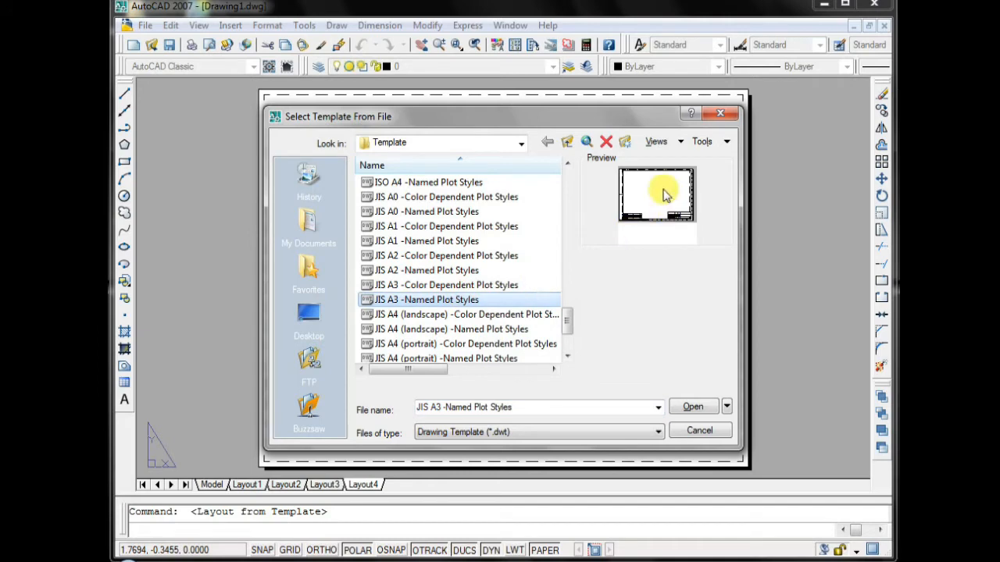
click(423, 286)
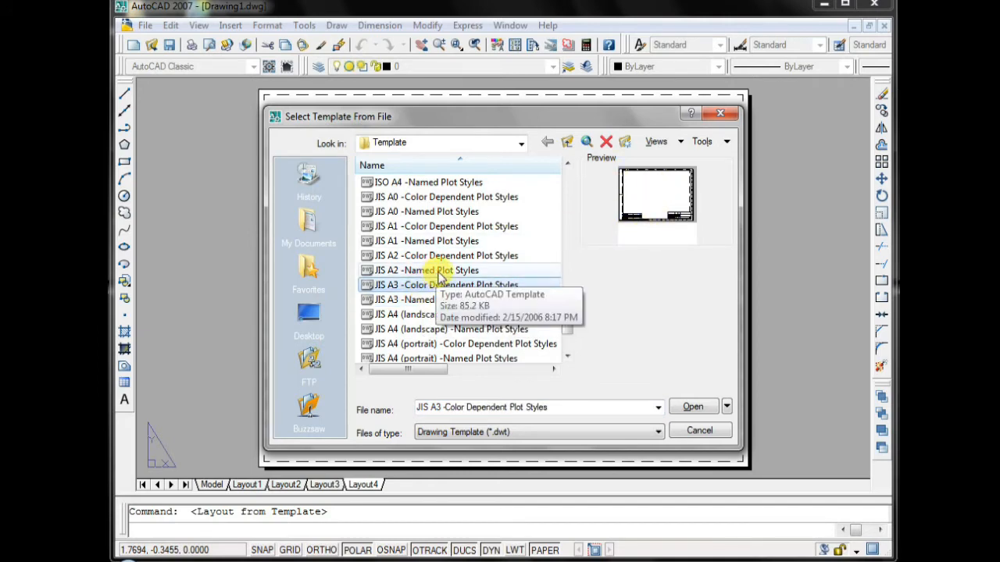
click(442, 273)
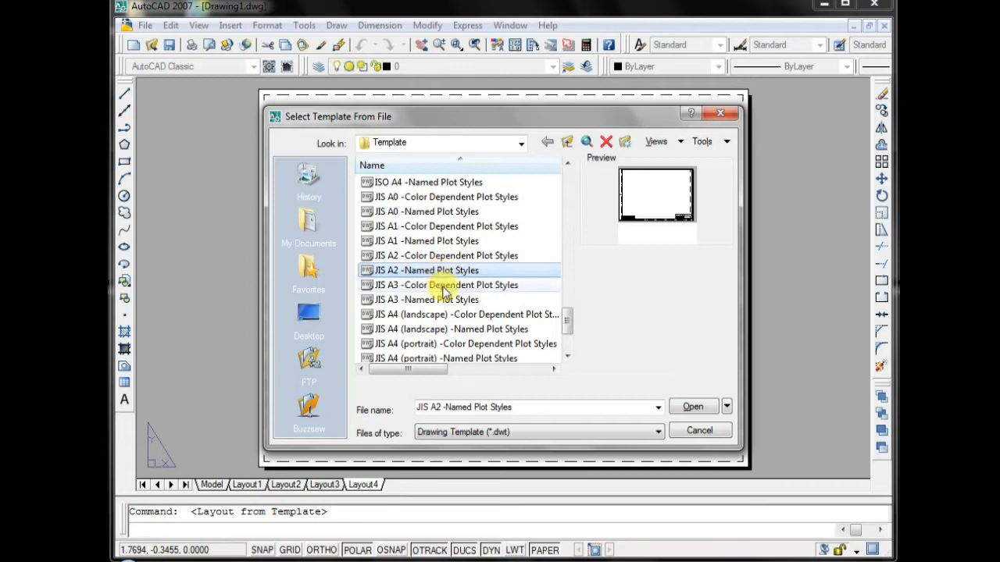
click(443, 285)
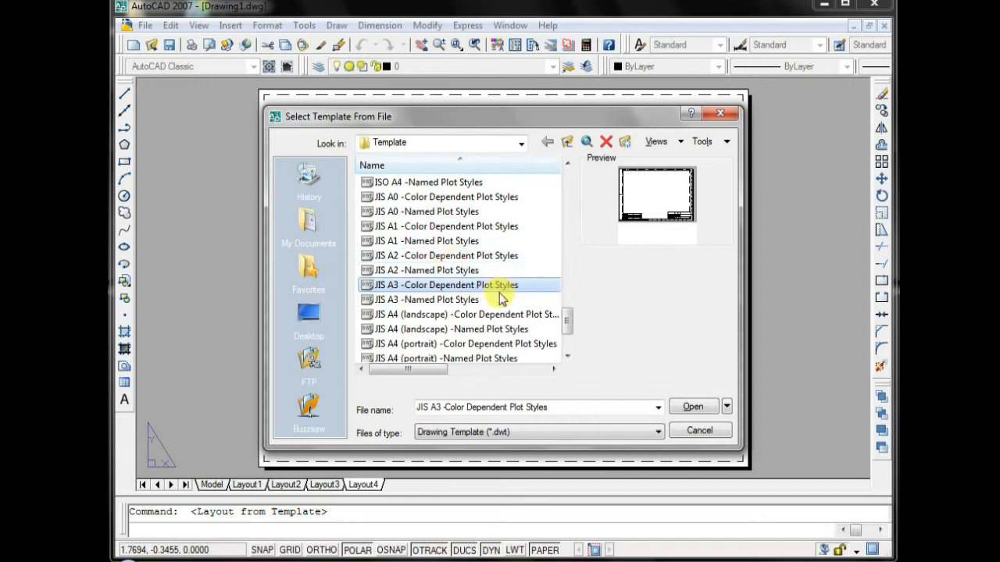
click(446, 270)
click(447, 255)
click(447, 242)
click(446, 225)
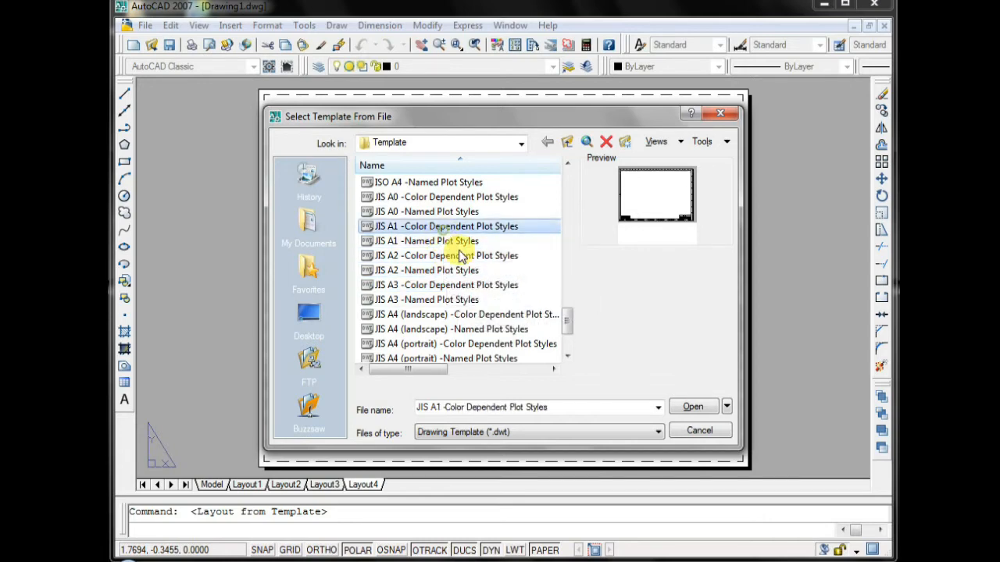
click(694, 407)
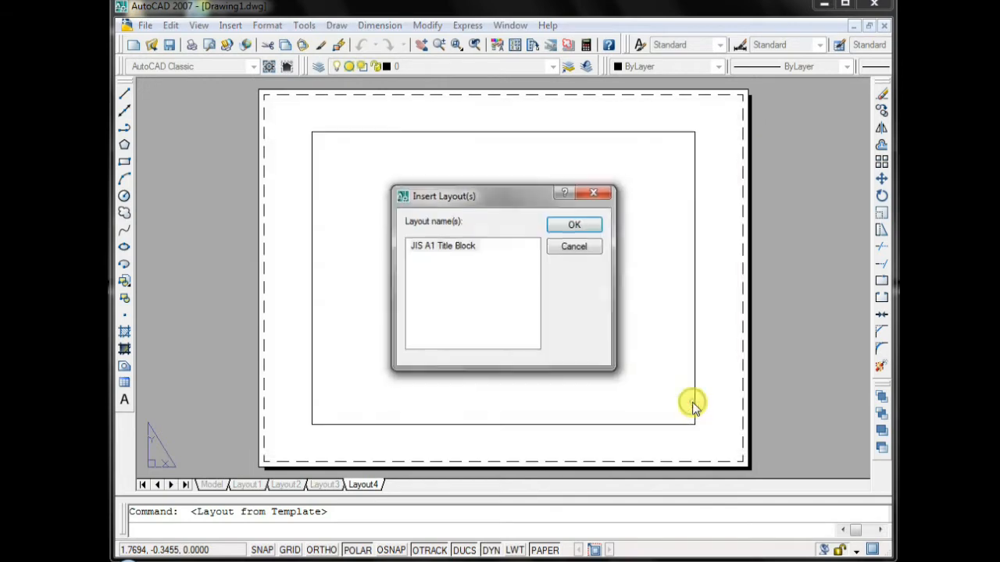
click(561, 227)
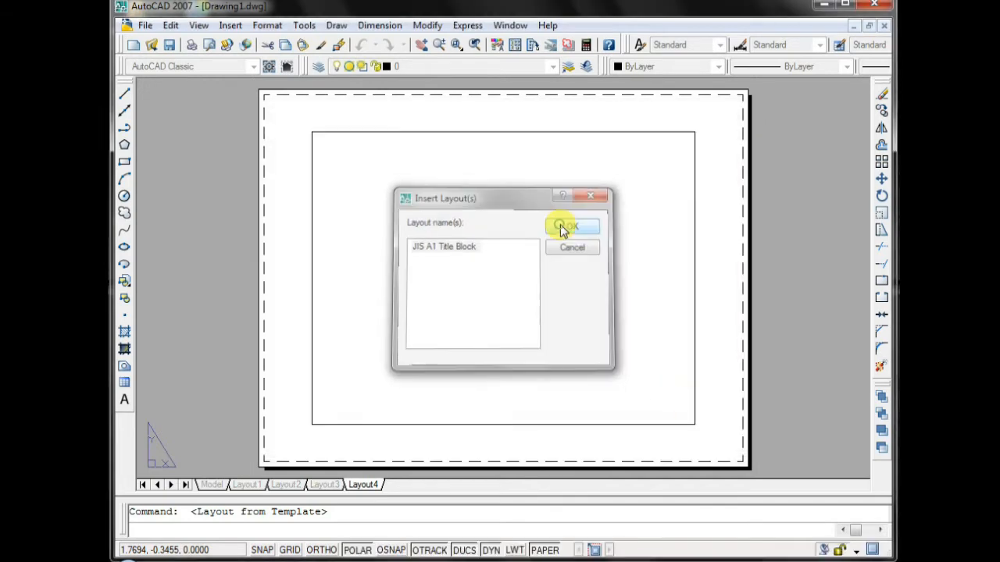
Examine the JIS A1 Title Block layout up close, including its title block, revision table and sheet border
click(434, 486)
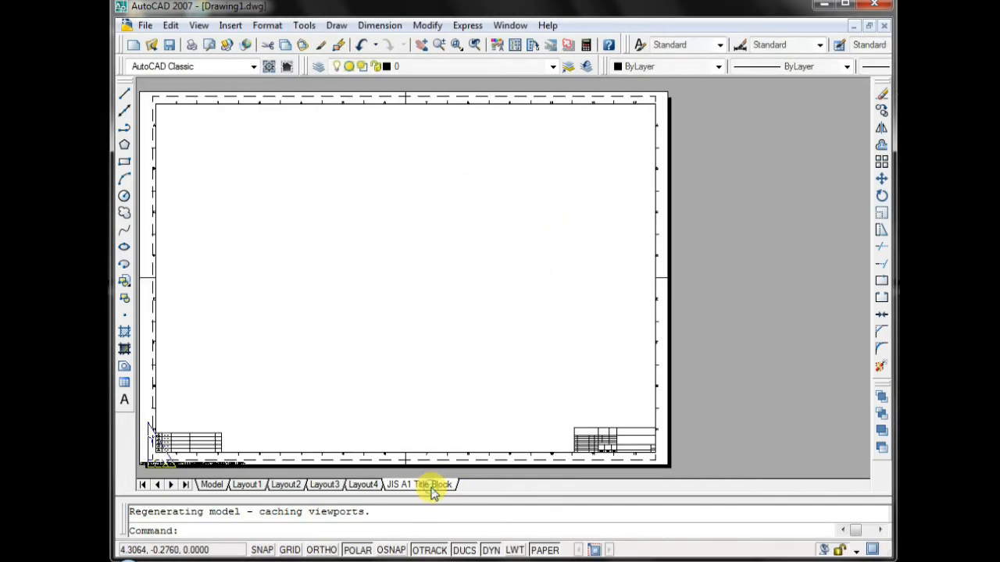
scroll(576, 416, up, 4)
scroll(577, 417, up, 6)
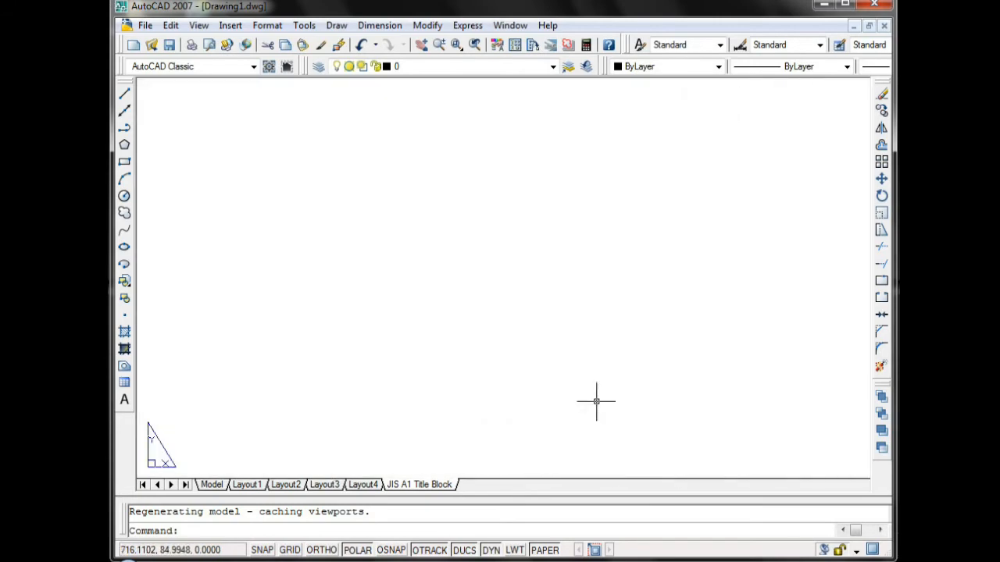
scroll(515, 349, up, 2)
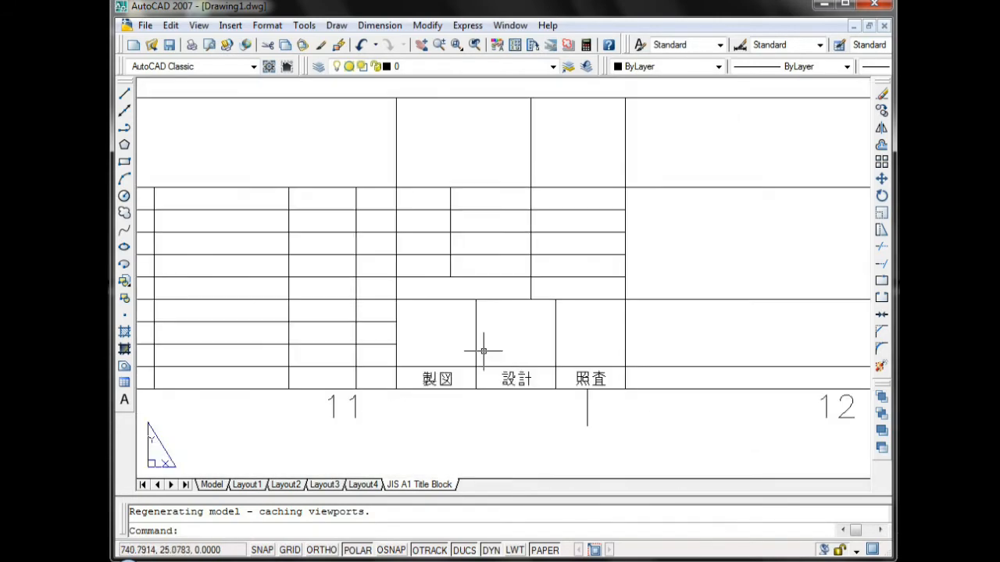
scroll(466, 328, down, 8)
middle_drag(538, 333, 742, 441)
middle_drag(577, 331, 542, 333)
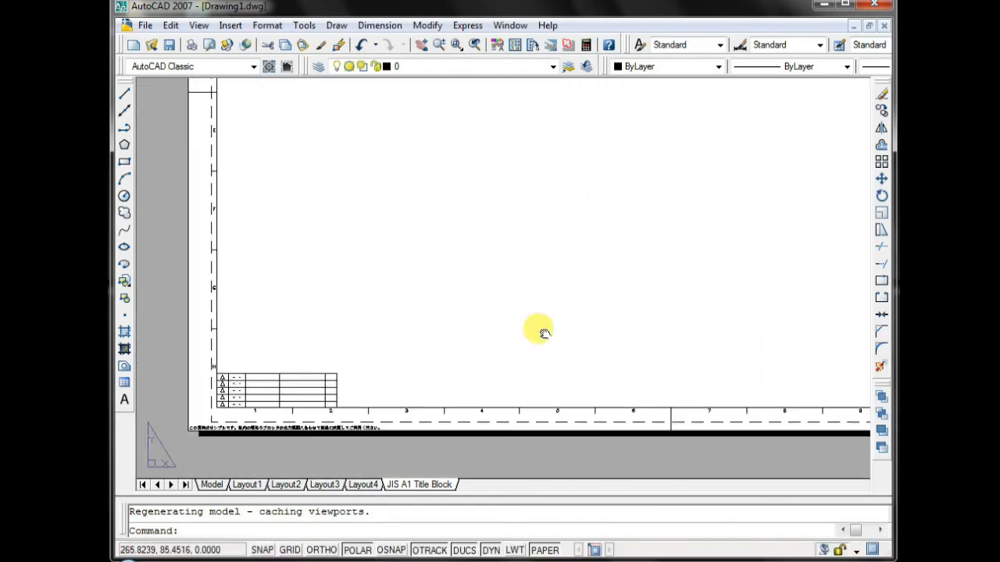
scroll(328, 375, up, 5)
middle_drag(354, 364, 352, 334)
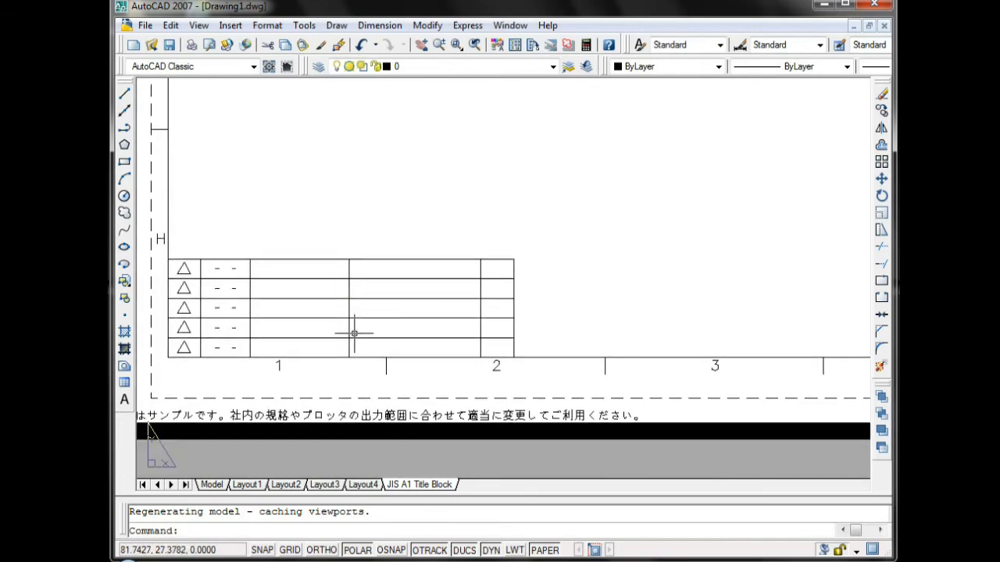
scroll(358, 338, down, 10)
middle_drag(466, 316, 358, 414)
scroll(429, 284, up, 5)
scroll(426, 285, down, 6)
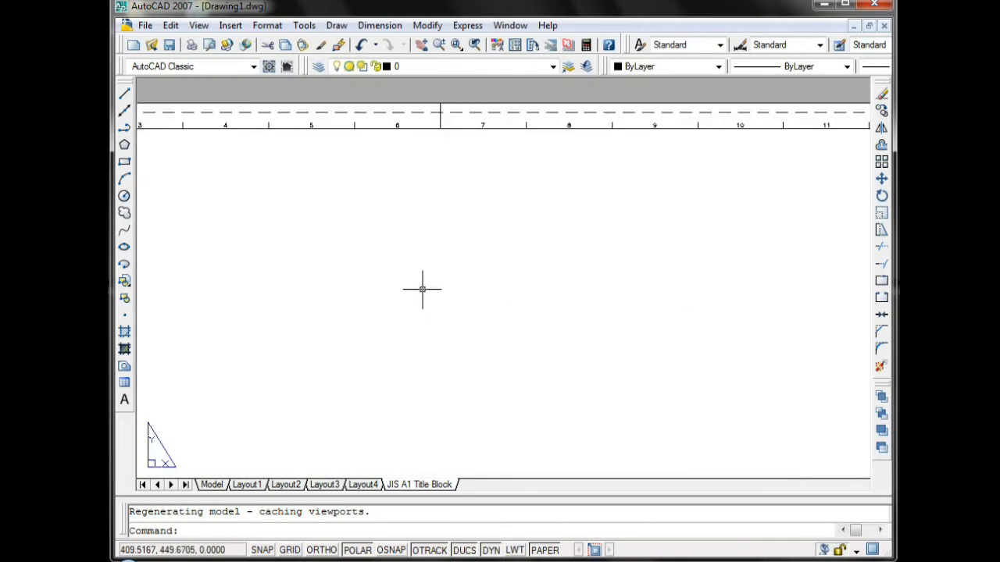
middle_drag(417, 319, 422, 255)
Delete Layout4 from the drawing
click(369, 486)
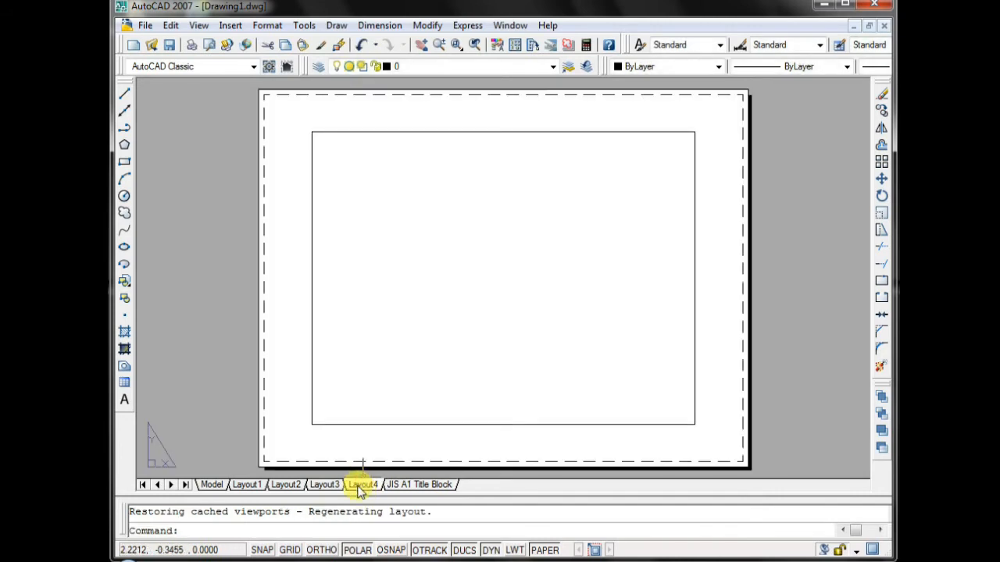
right_click(362, 484)
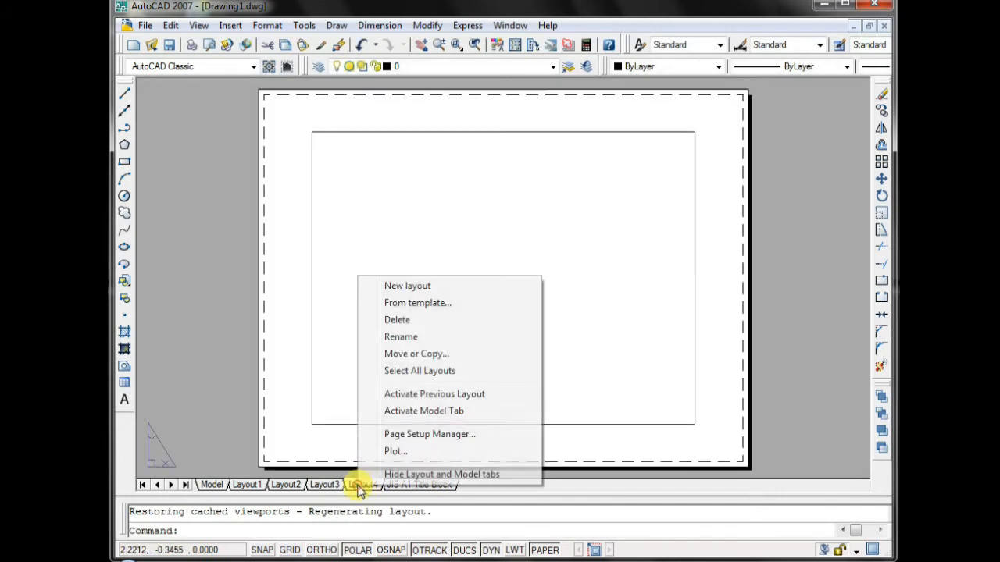
click(426, 321)
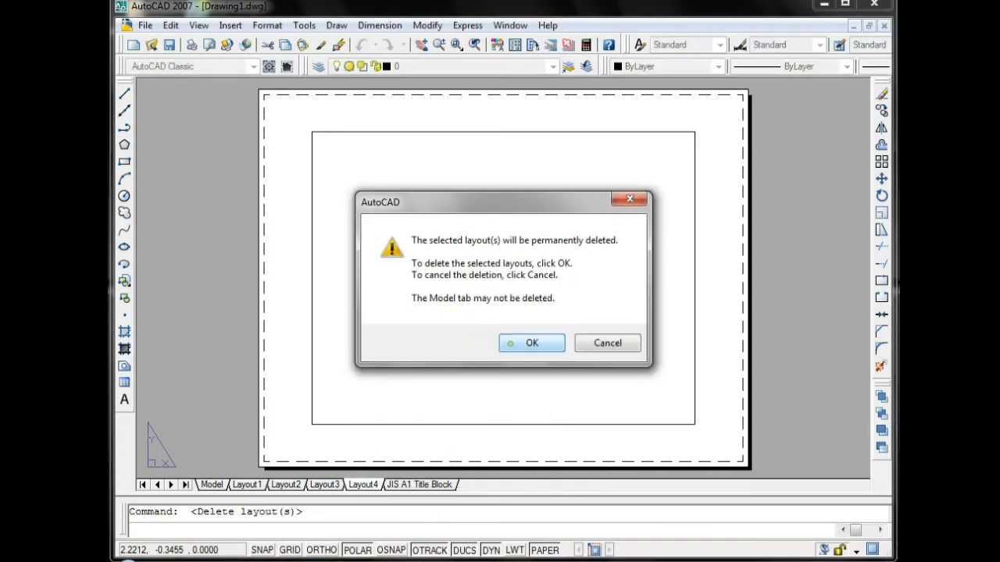
click(516, 343)
Delete the JIS A1 Title Block layout
right_click(381, 483)
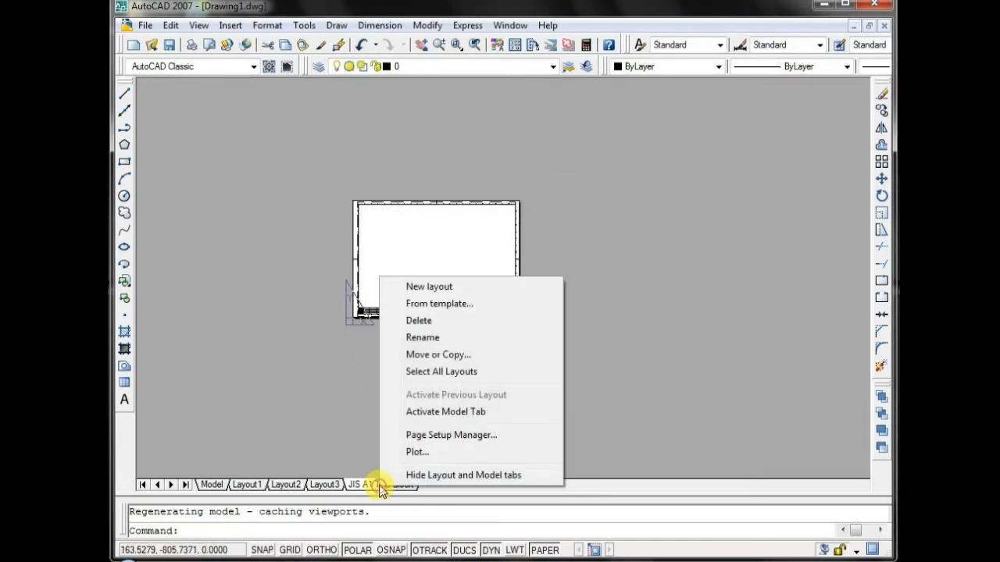
click(422, 320)
click(527, 344)
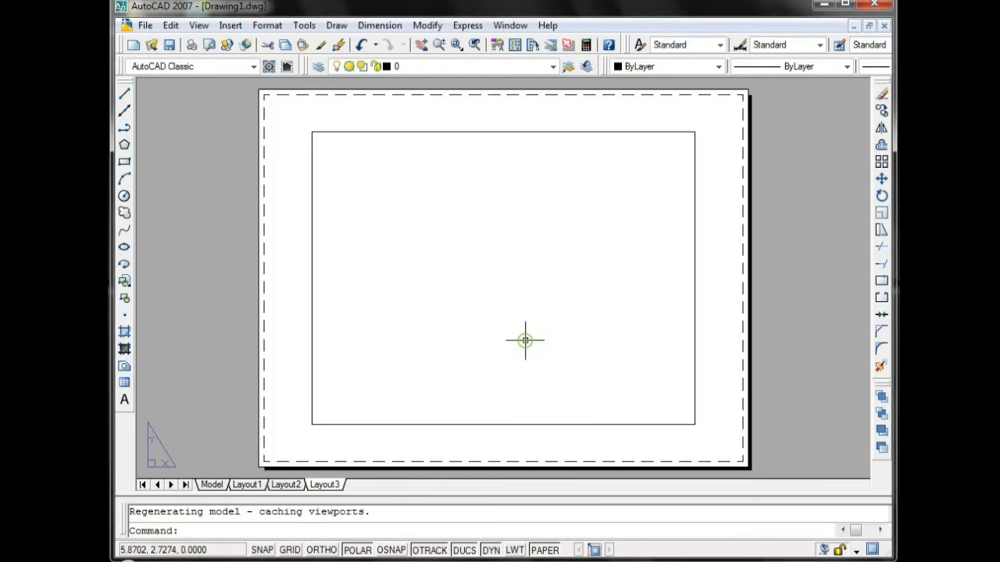
Rename Layout3 as PROJECT 1
right_click(325, 484)
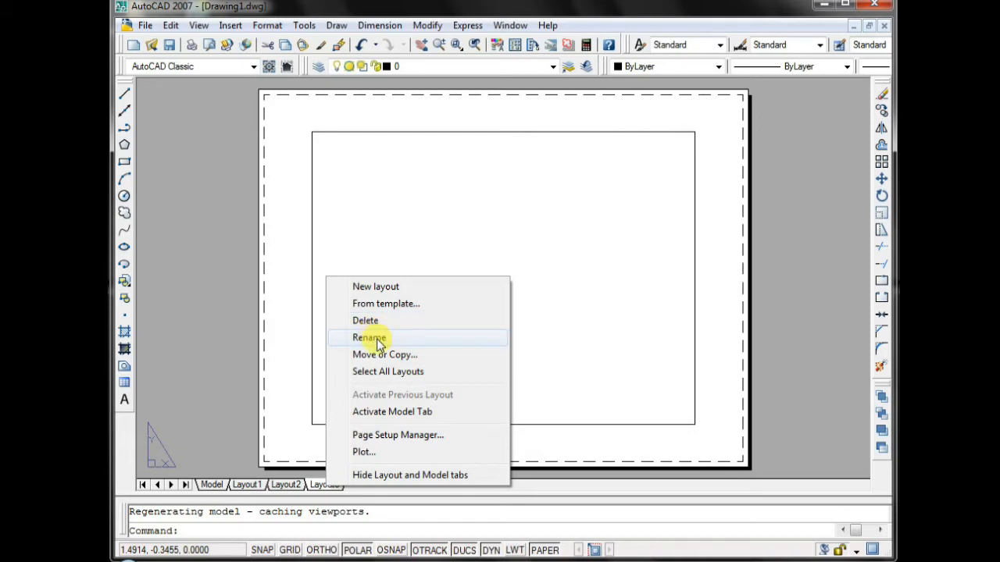
click(379, 342)
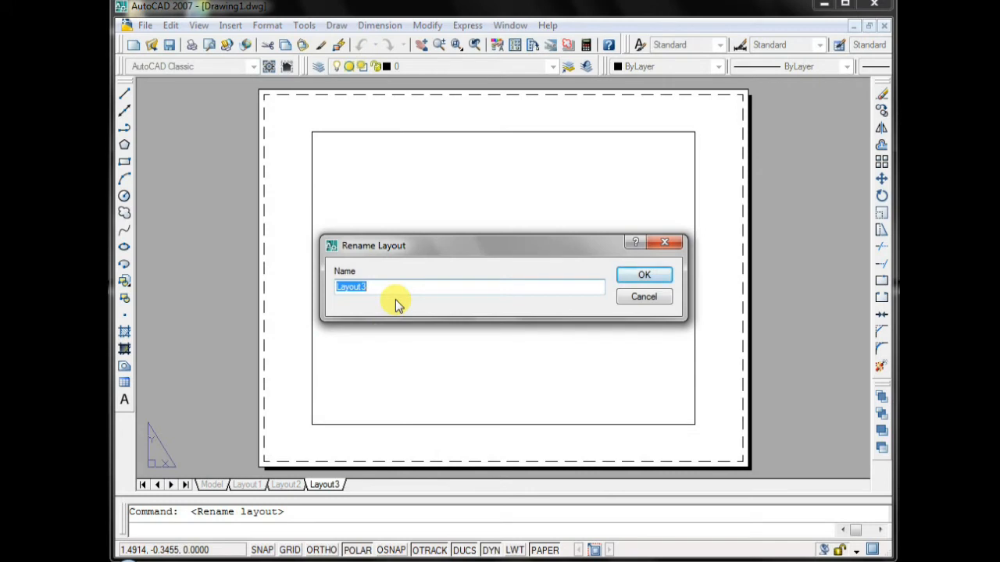
key(BackSpace)
text(PROJECT 1)
click(635, 275)
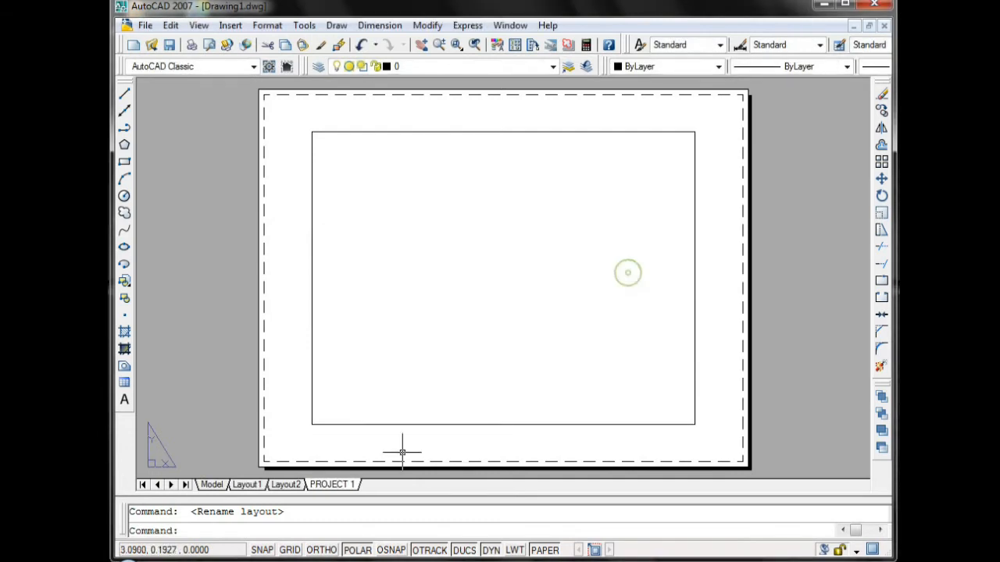
Create a copy of the PROJECT 1 layout placed before PROJECT 1 and switch to that copy
right_click(339, 493)
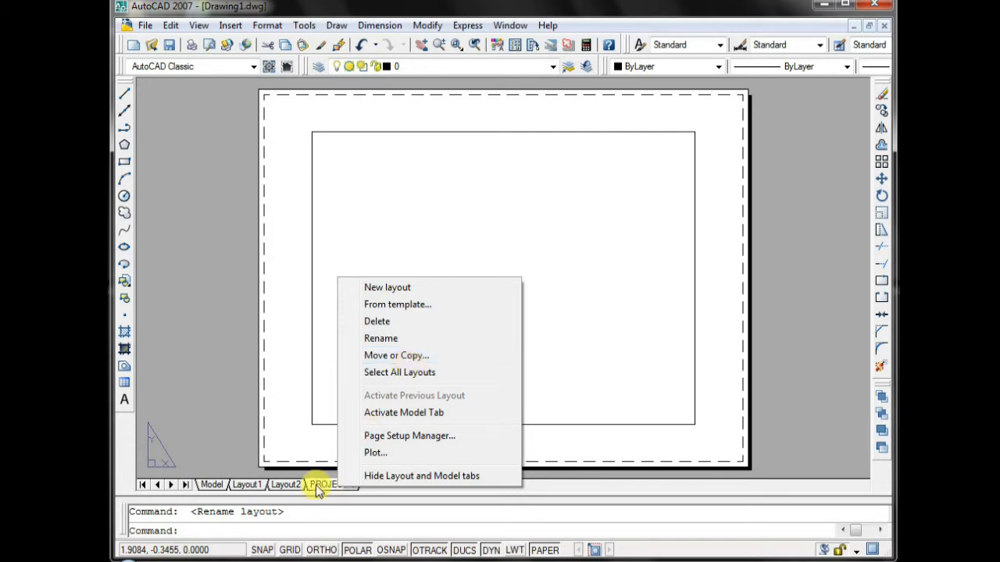
click(393, 358)
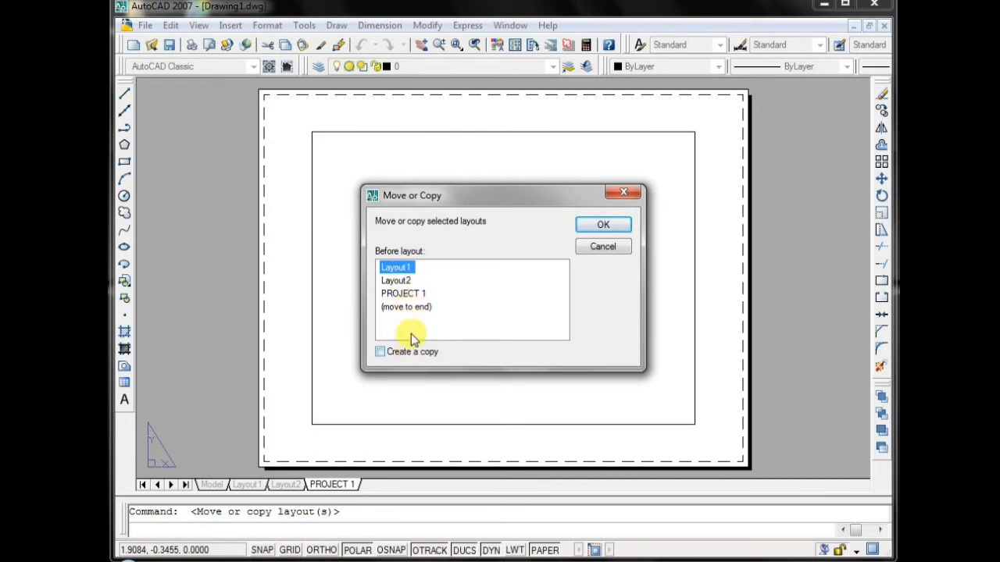
click(408, 294)
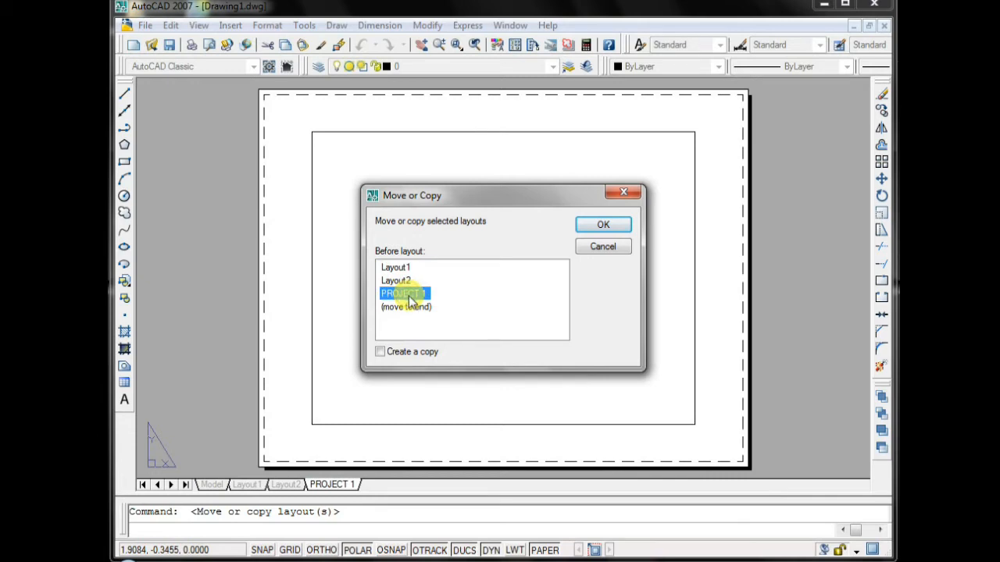
click(402, 355)
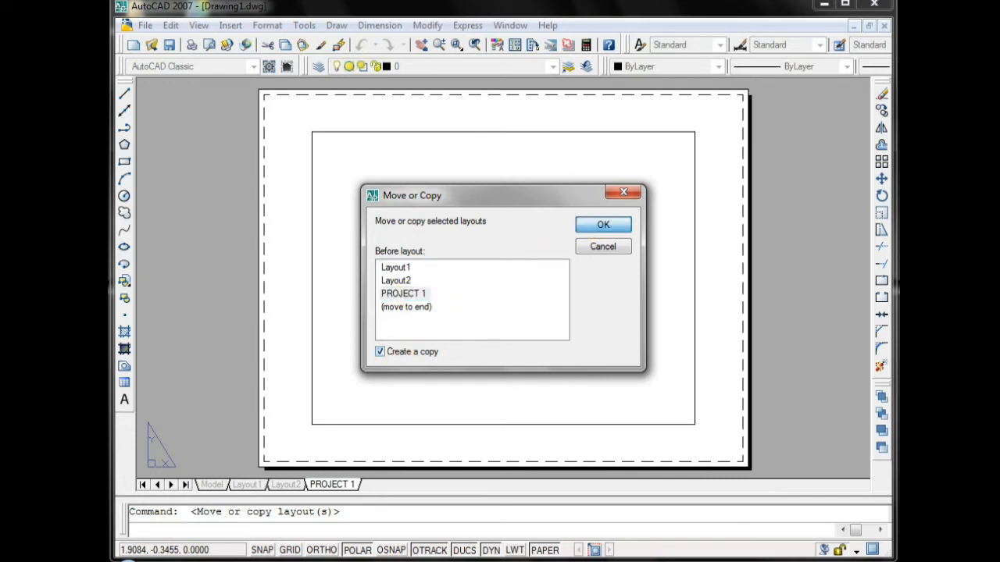
click(598, 225)
click(355, 488)
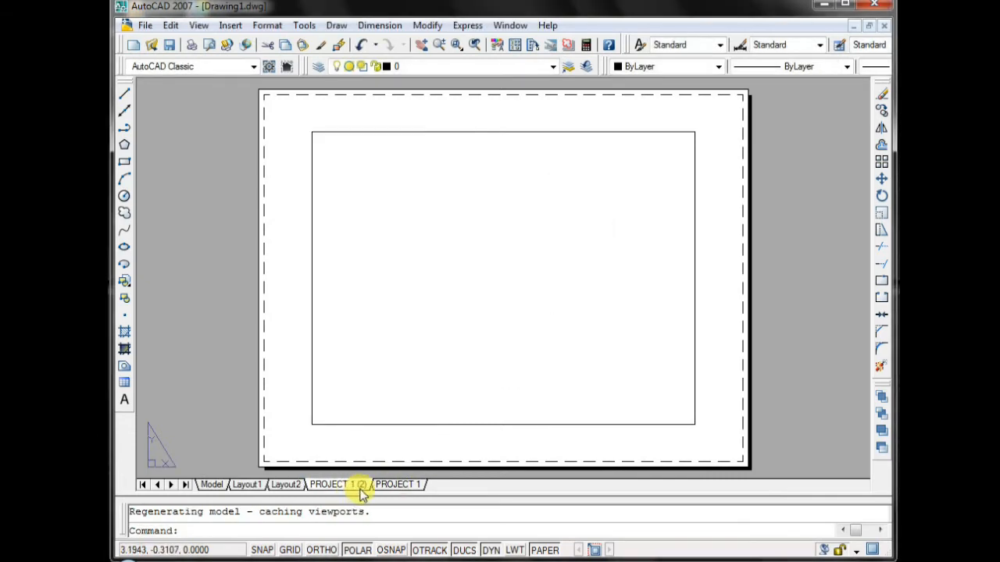
Move the PROJECT 1 (2) layout to the end of the layout order
right_click(379, 489)
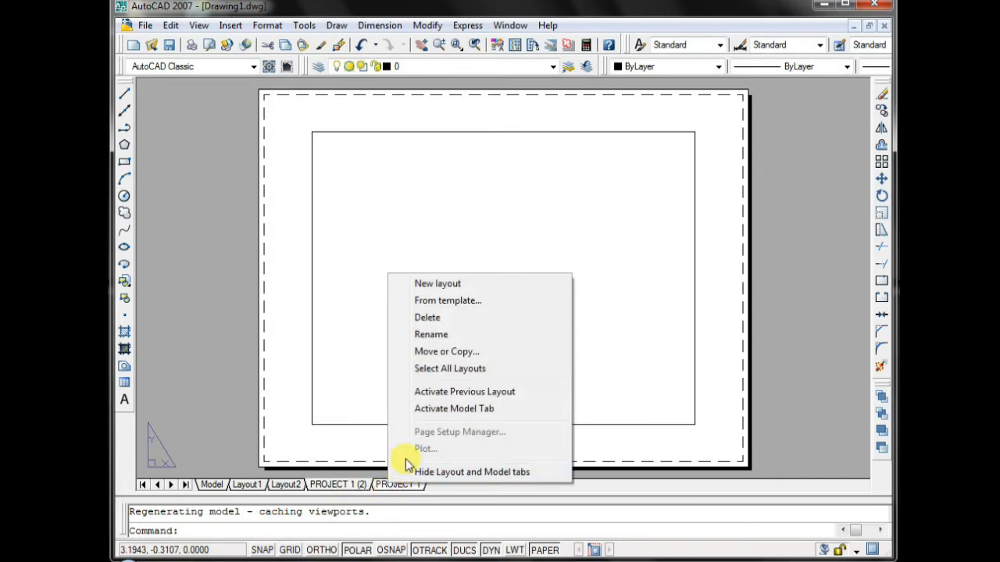
click(354, 488)
right_click(354, 489)
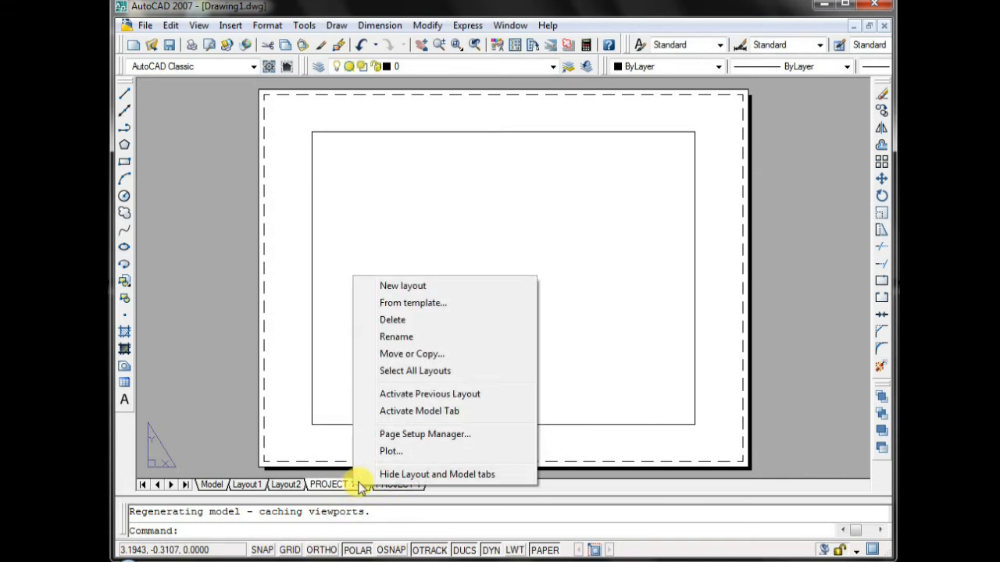
click(412, 354)
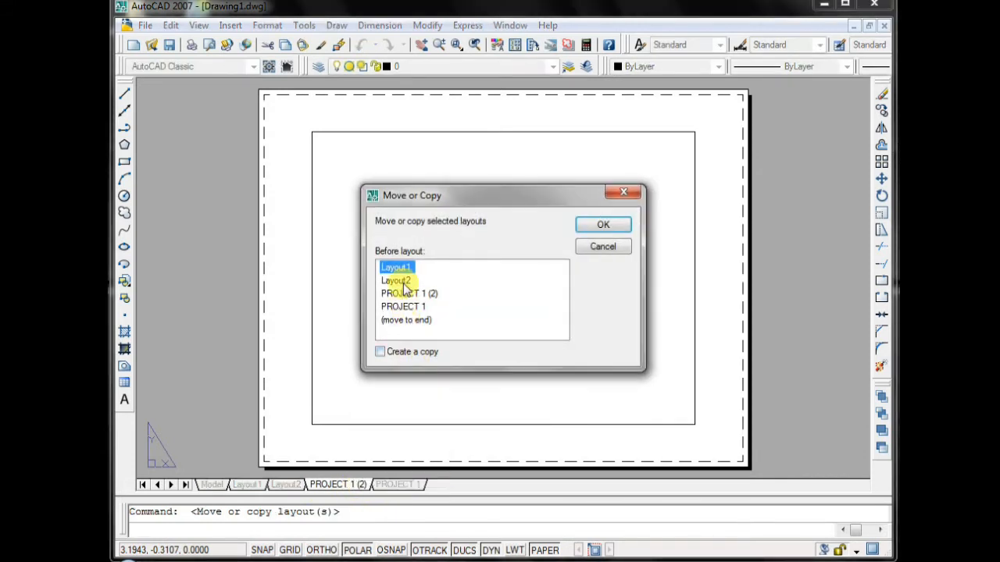
click(412, 295)
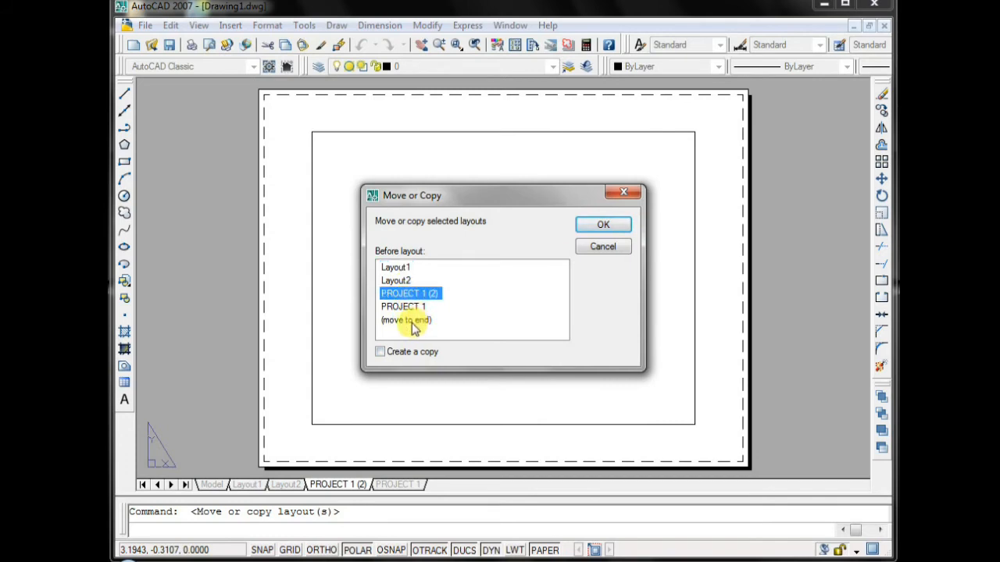
click(414, 321)
click(598, 226)
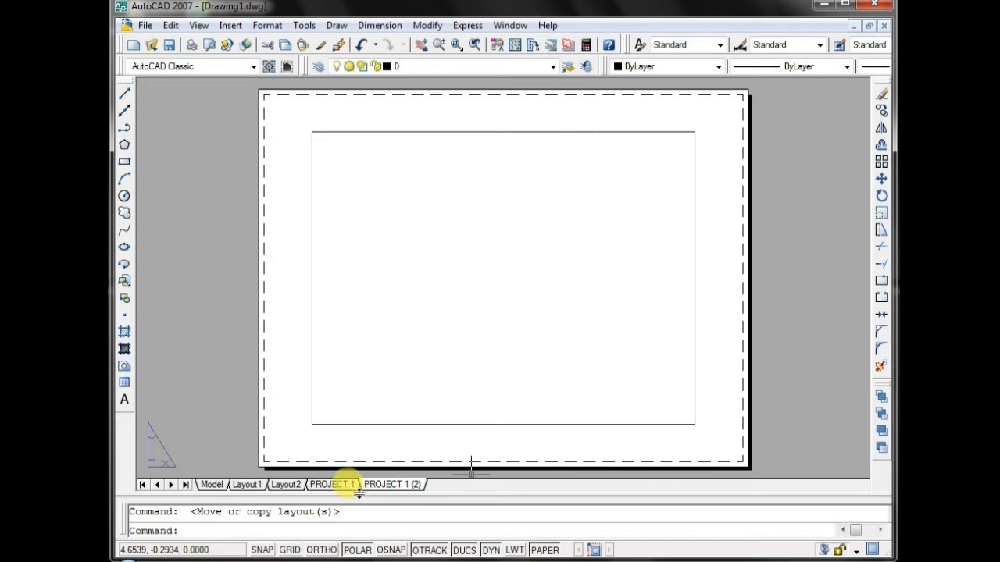
Select all layouts, and use Activate Previous Layout to switch to PROJECT 1 and back to PROJECT 1 (2)
right_click(332, 488)
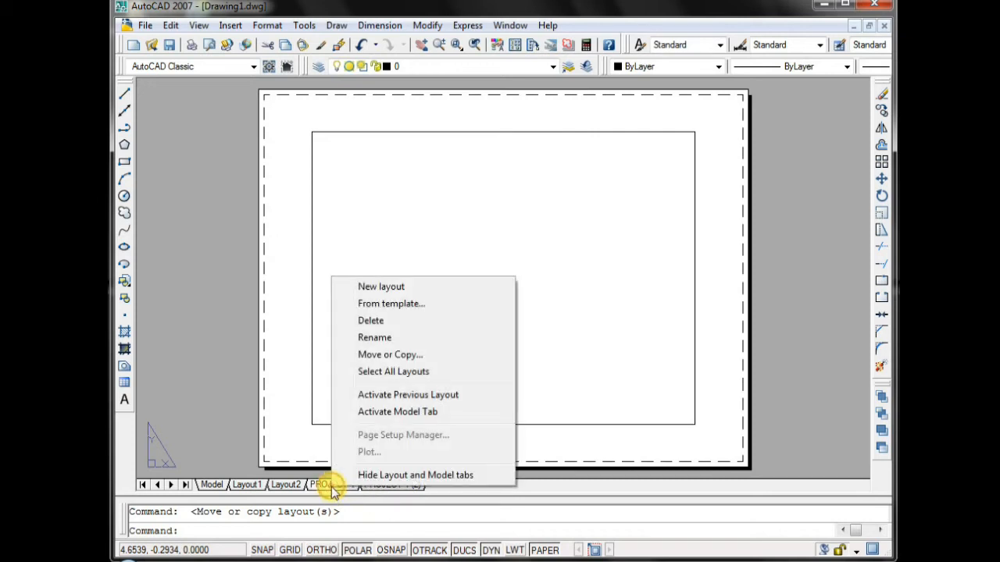
click(391, 373)
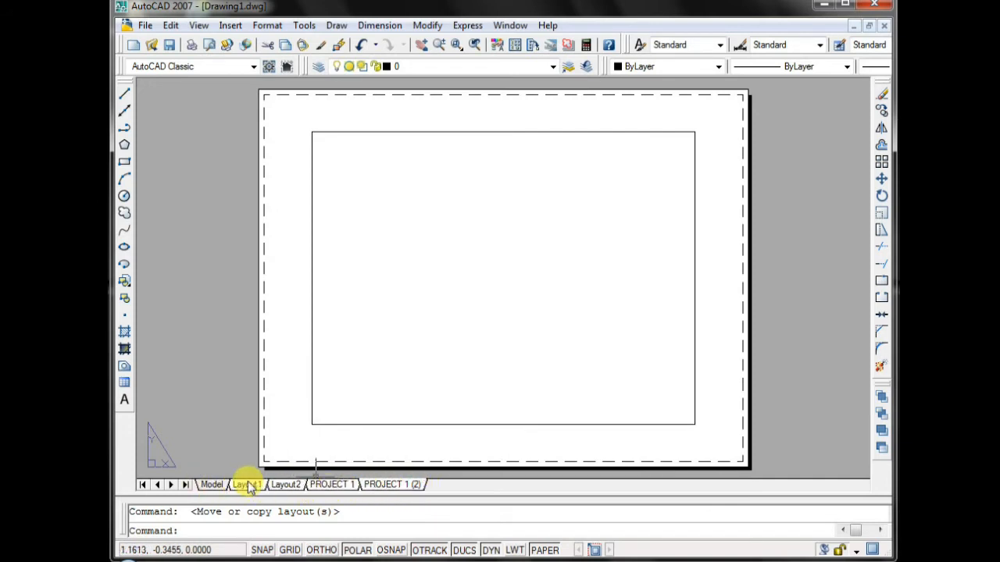
right_click(327, 487)
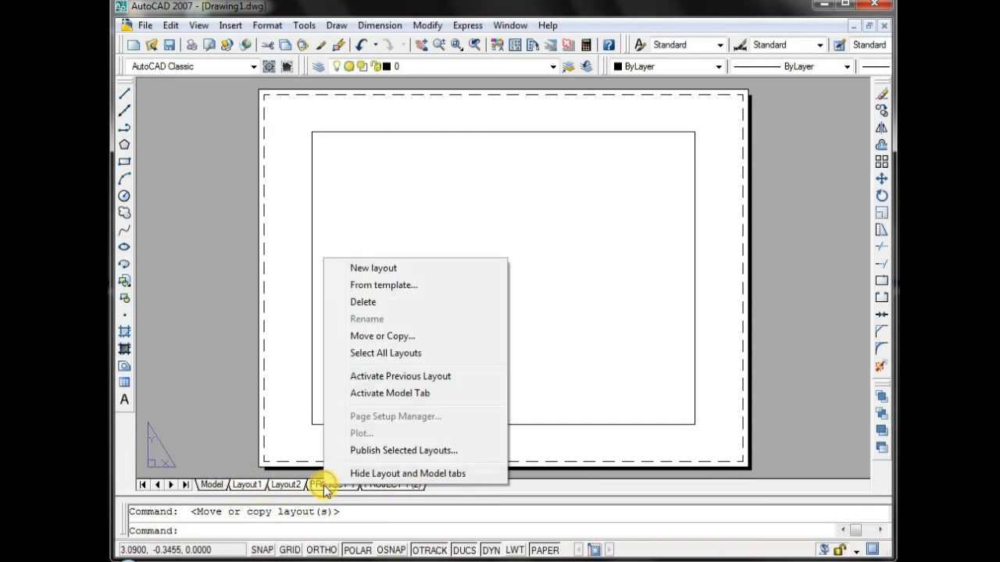
click(419, 378)
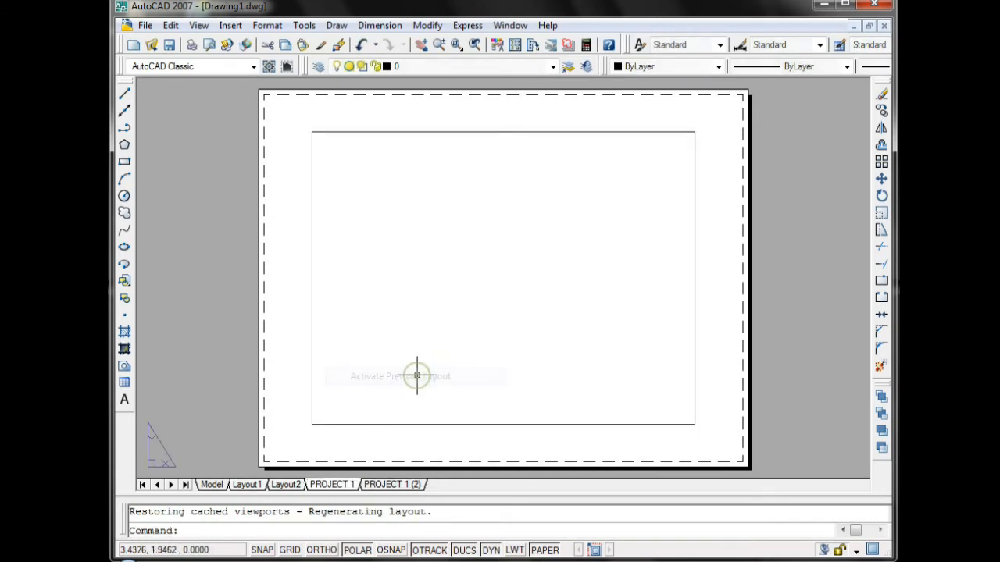
right_click(334, 486)
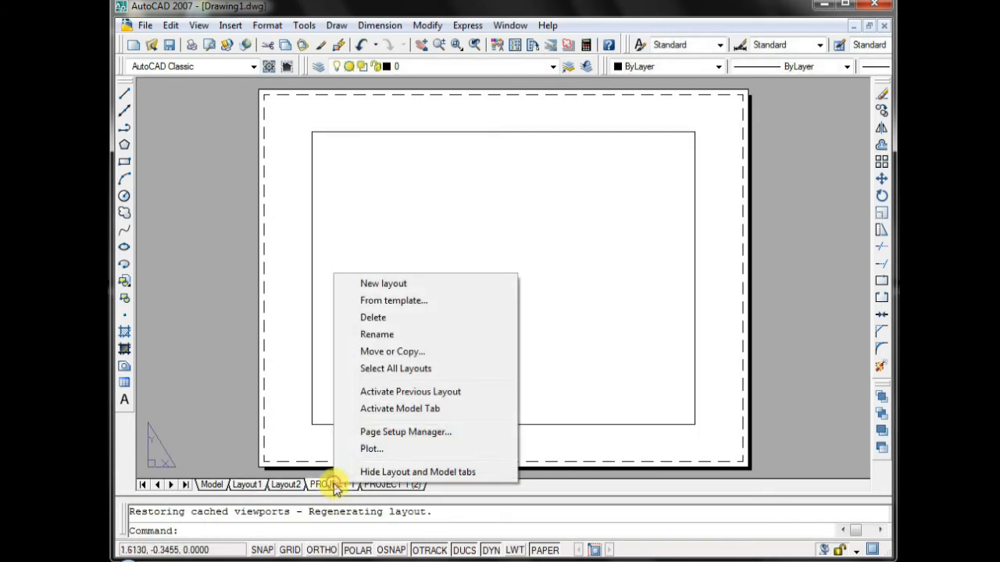
click(392, 392)
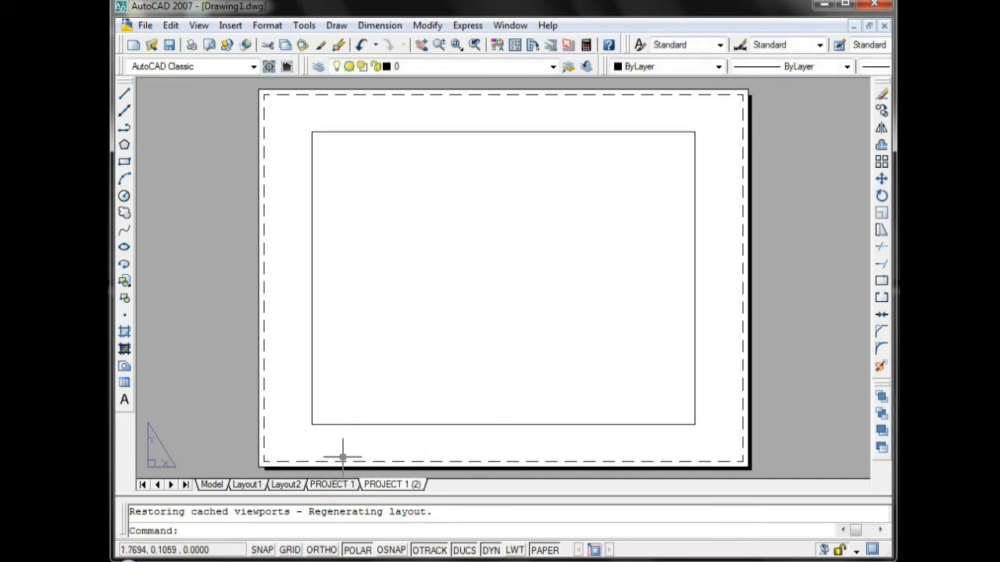
Activate model space and return to the PROJECT 1 (2) layout
right_click(329, 485)
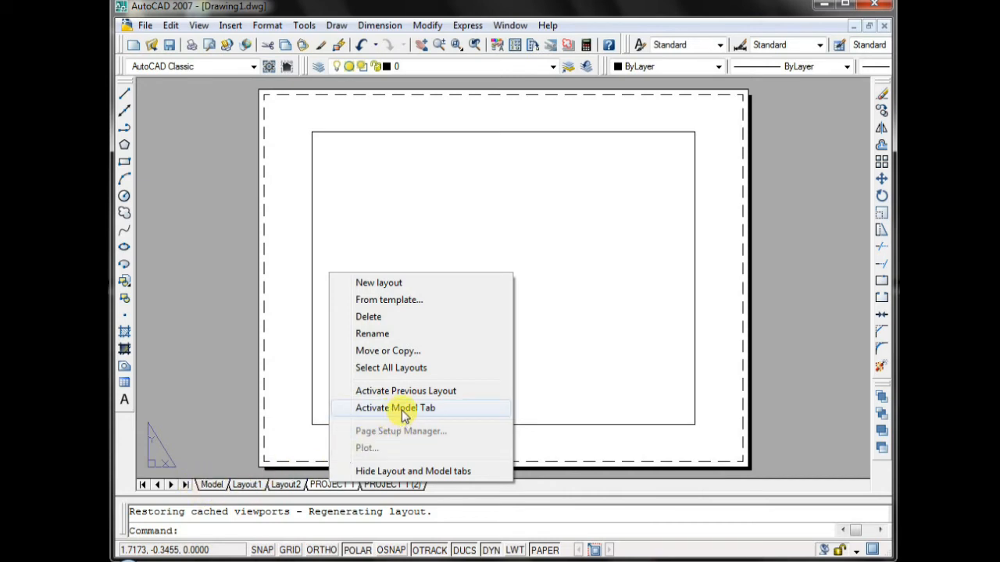
click(403, 408)
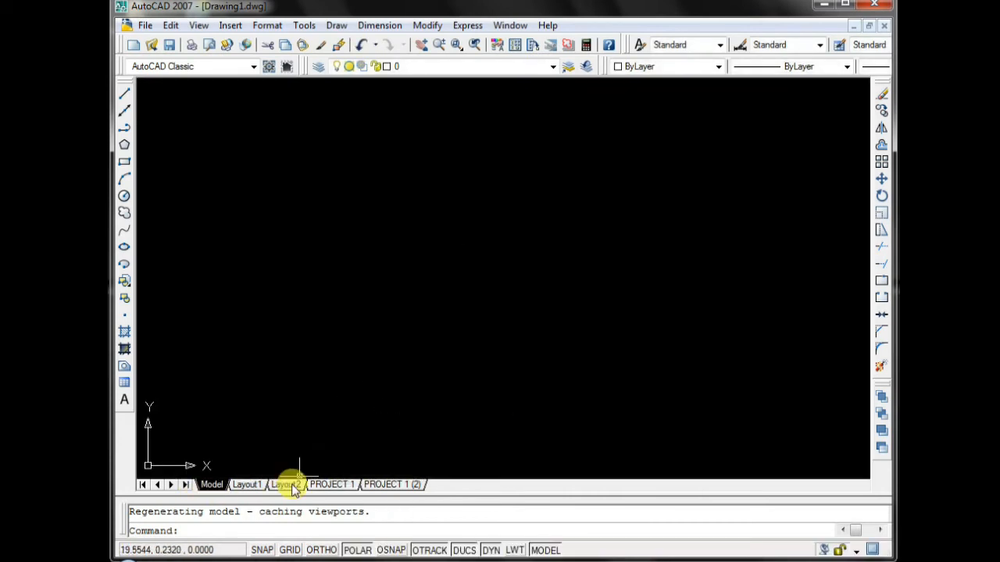
click(336, 485)
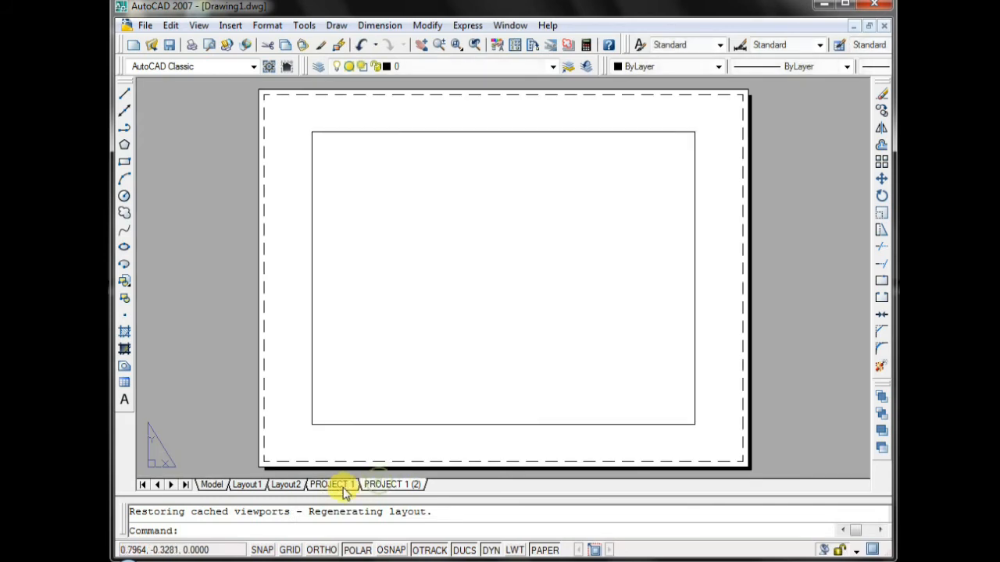
Switch to Layout2 and open its page setup for modification from the Page Setup Manager
right_click(343, 487)
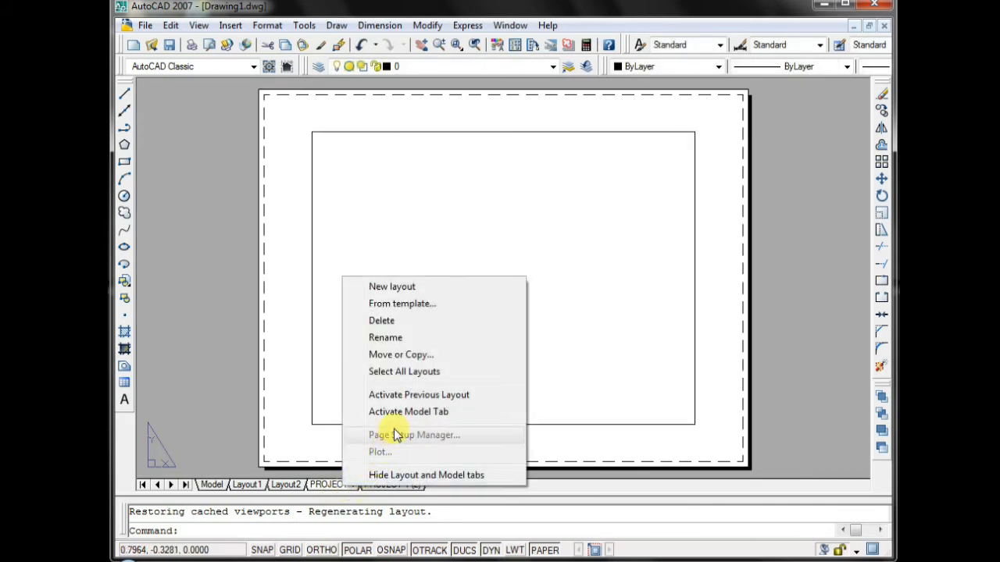
click(291, 486)
right_click(293, 486)
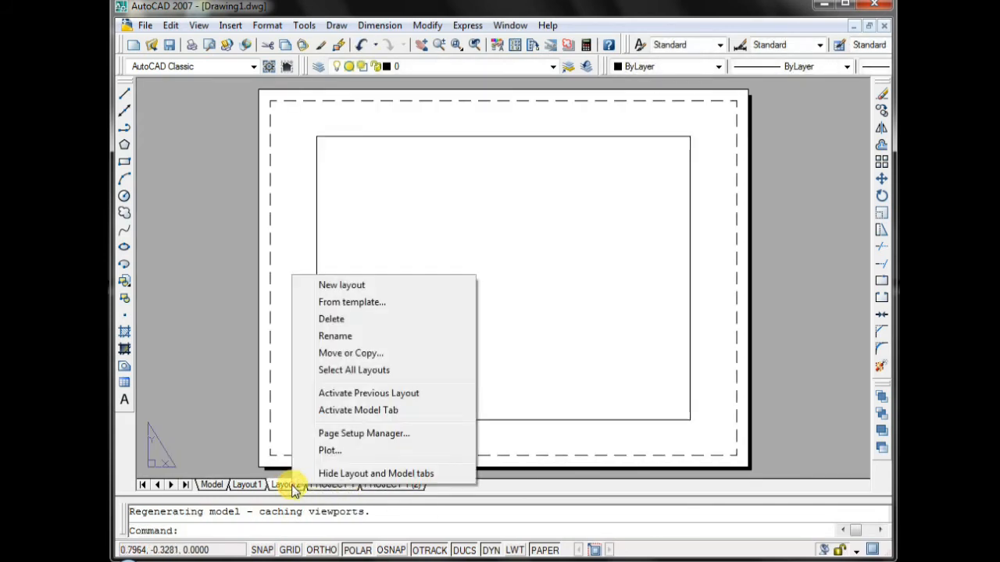
click(348, 436)
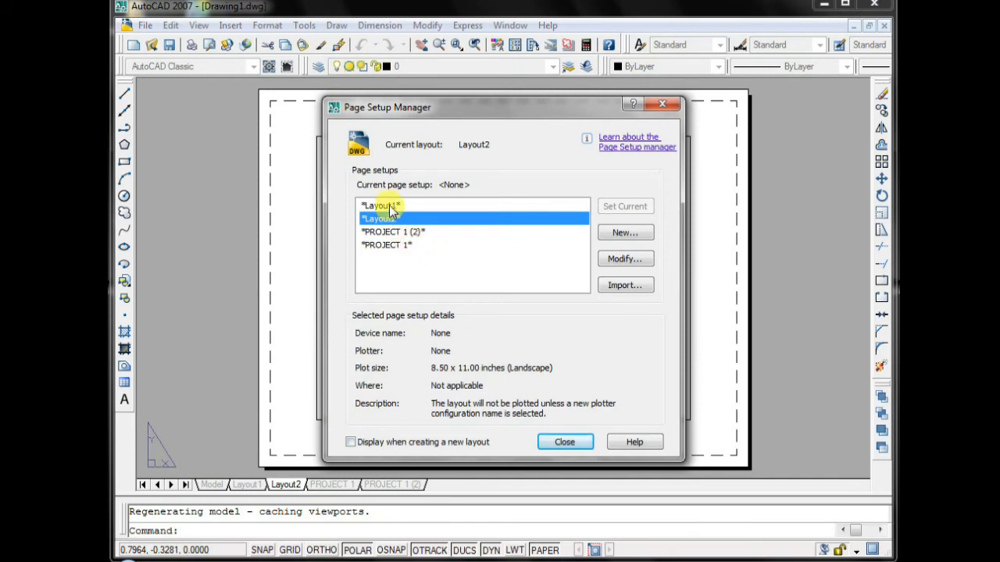
click(393, 231)
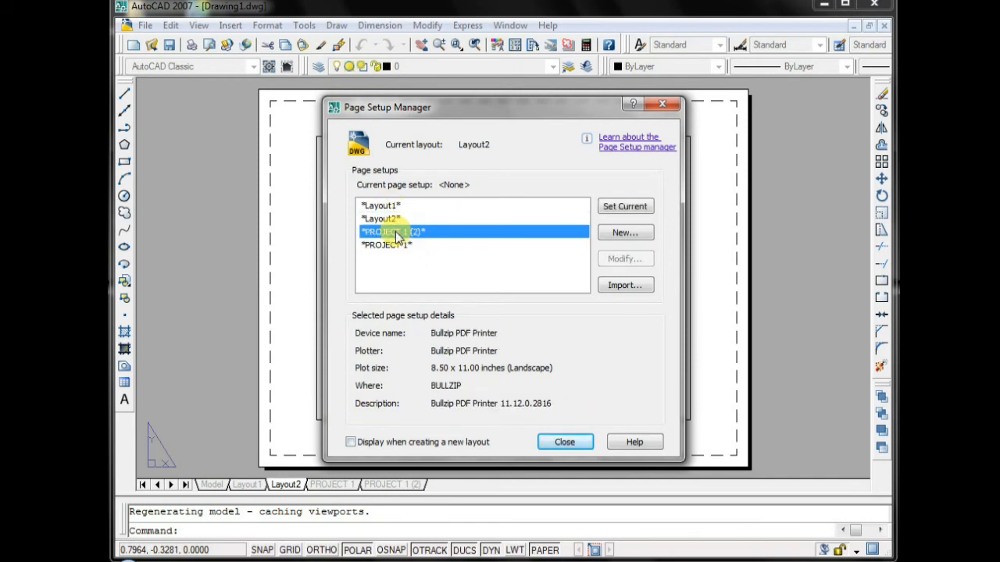
click(391, 218)
click(388, 207)
click(391, 218)
click(633, 263)
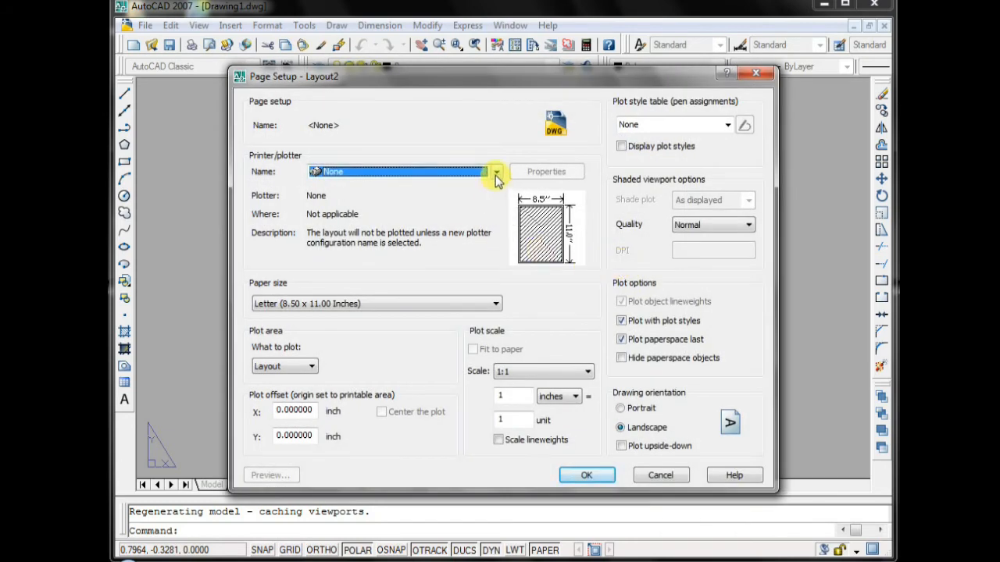
Examine the available printers and paper sizes in Layout2's page setup without changing them
click(496, 176)
mouse_move(499, 211)
mouse_down()
mouse_move(499, 235)
mouse_move(501, 209)
mouse_up()
click(445, 293)
click(440, 305)
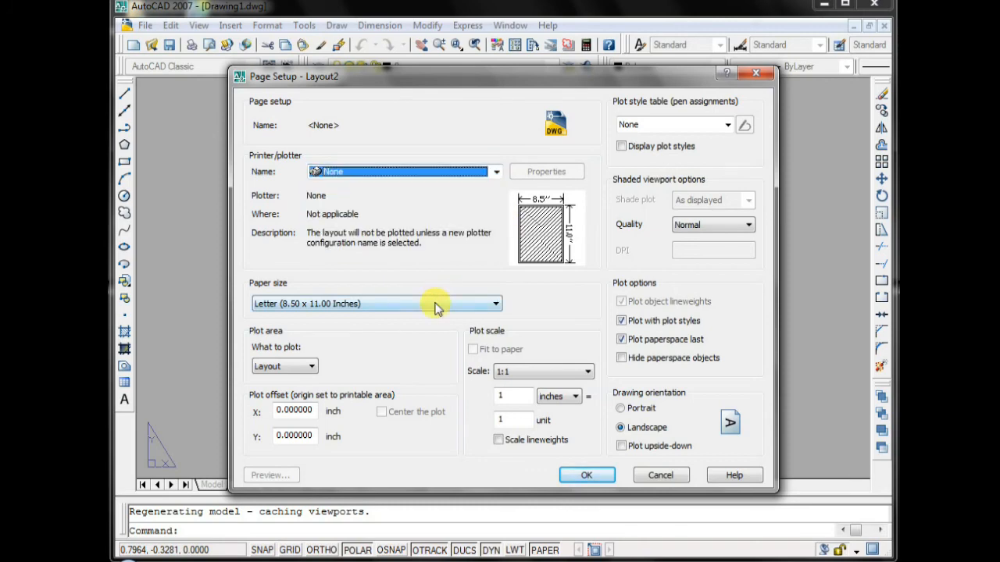
scroll(379, 235, down, 3)
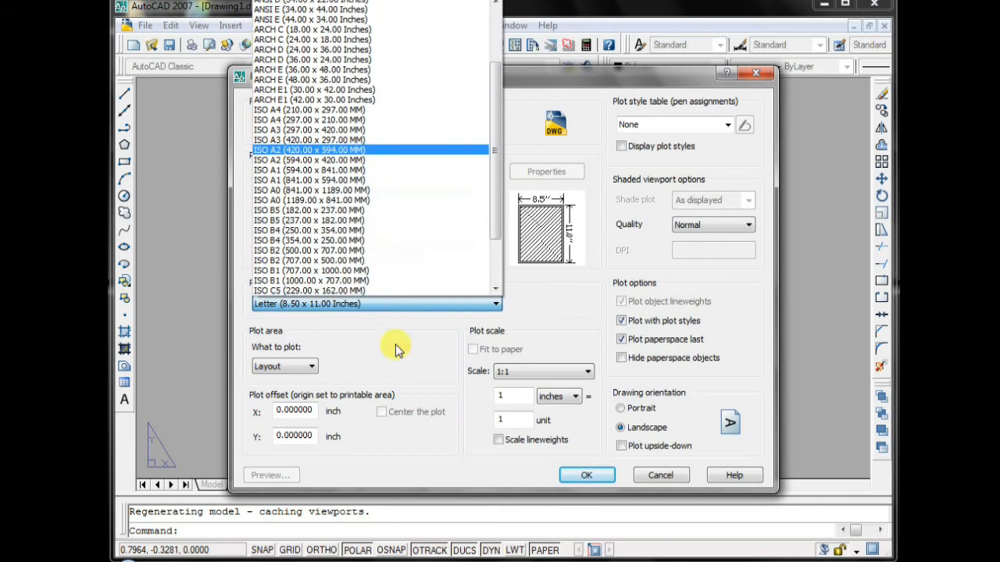
click(341, 363)
Set Layout2's plot area to Display and center the plot
click(293, 367)
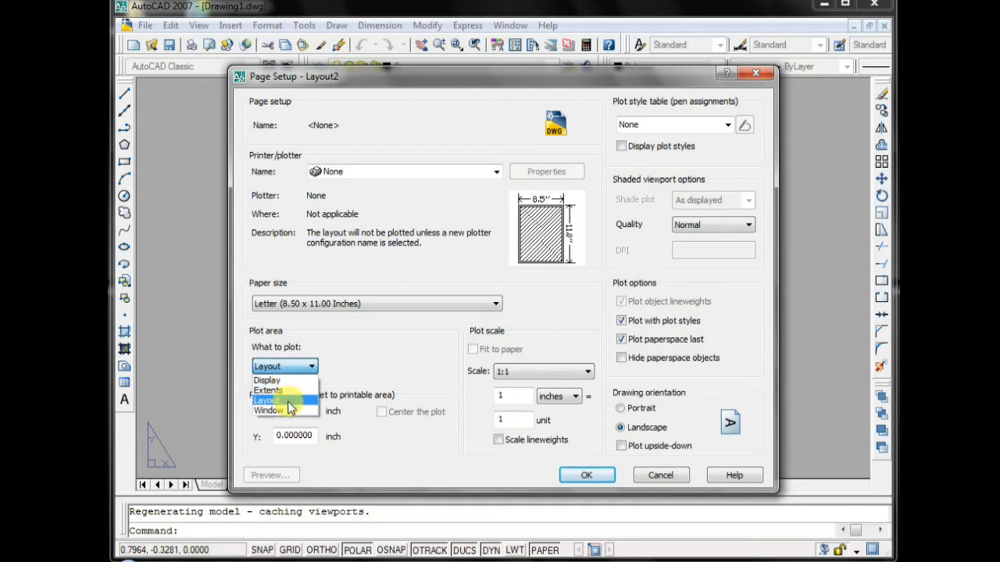
click(369, 379)
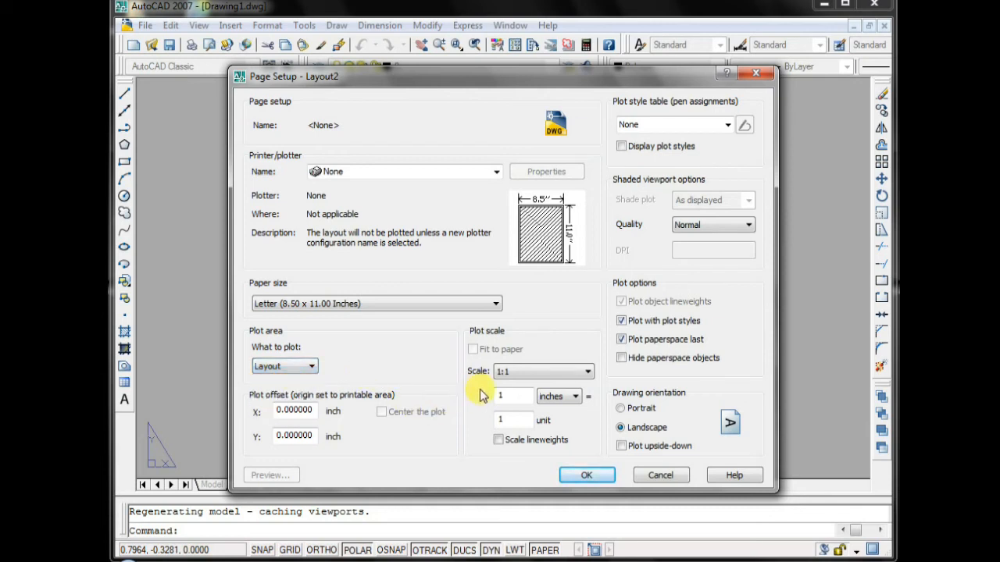
click(289, 367)
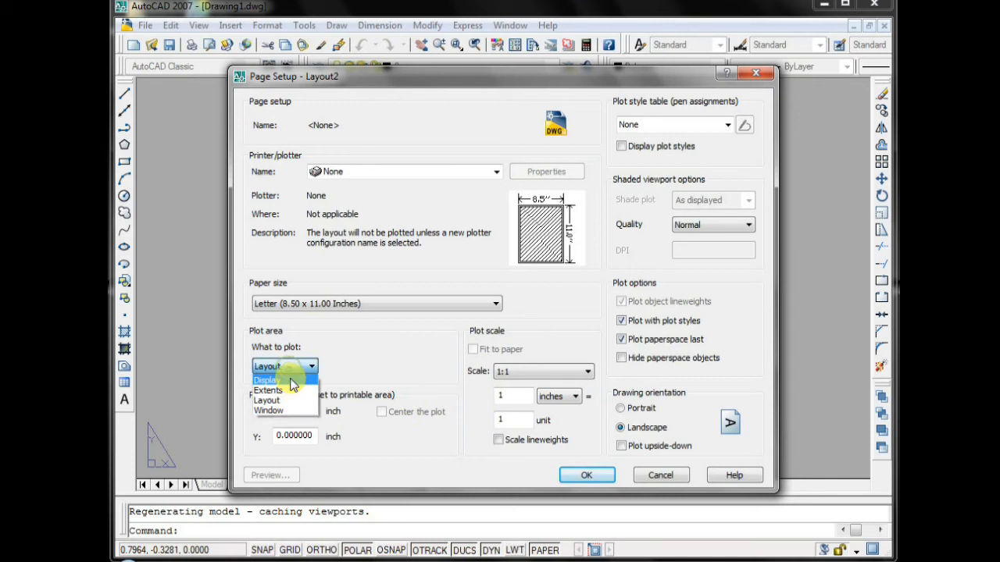
click(283, 381)
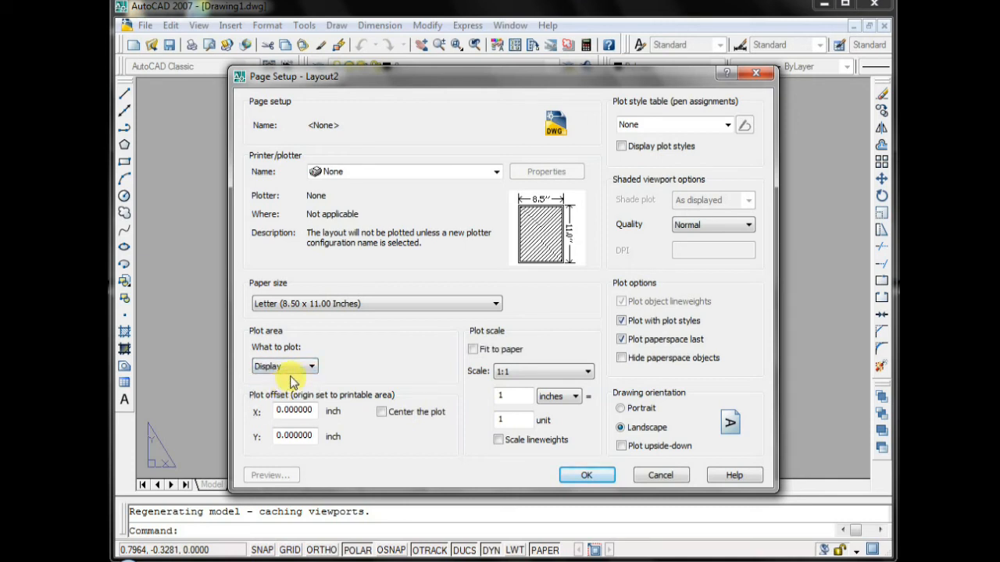
click(380, 413)
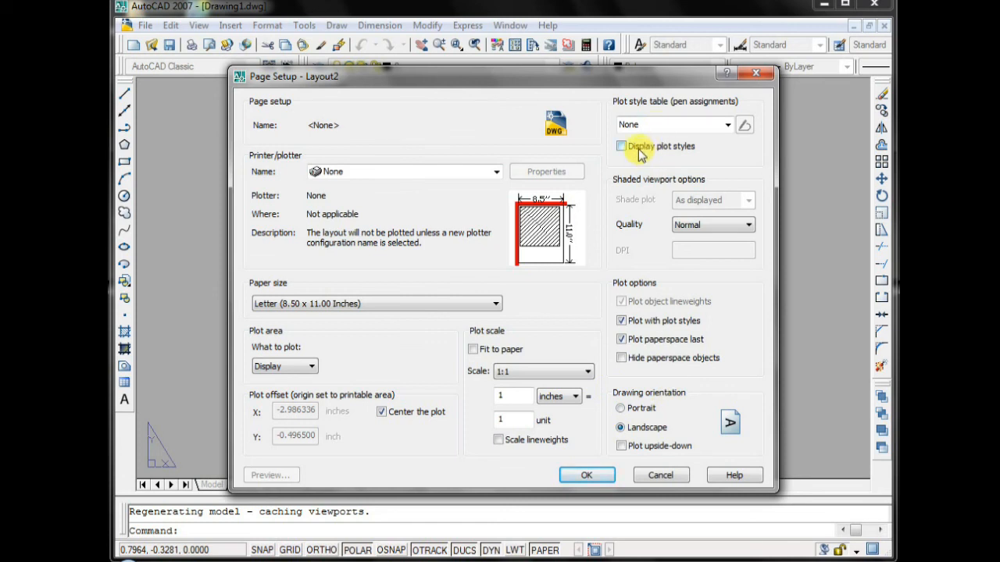
Examine the available plot style tables, keep None, and accept Layout2's page setup changes
click(660, 125)
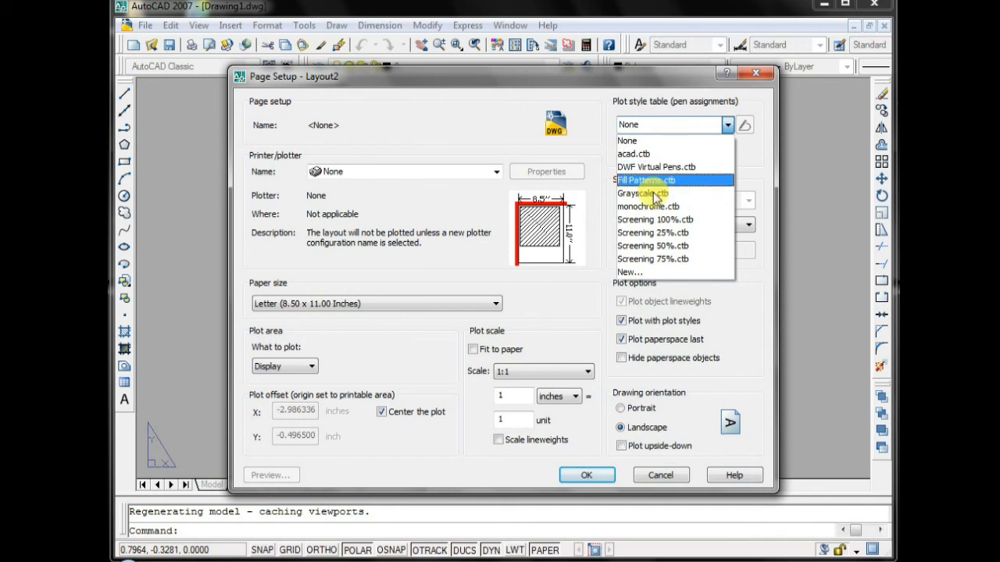
click(492, 125)
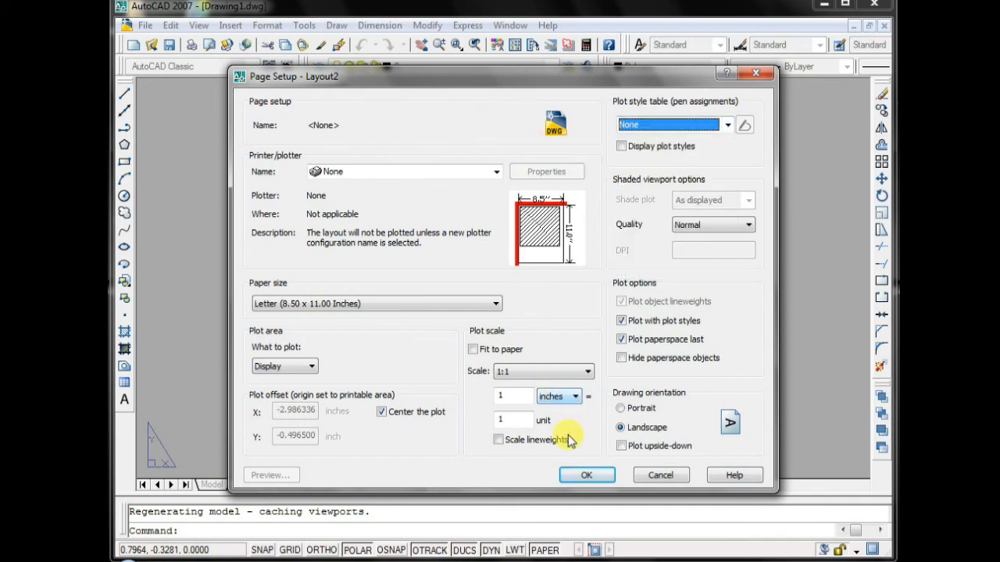
click(585, 475)
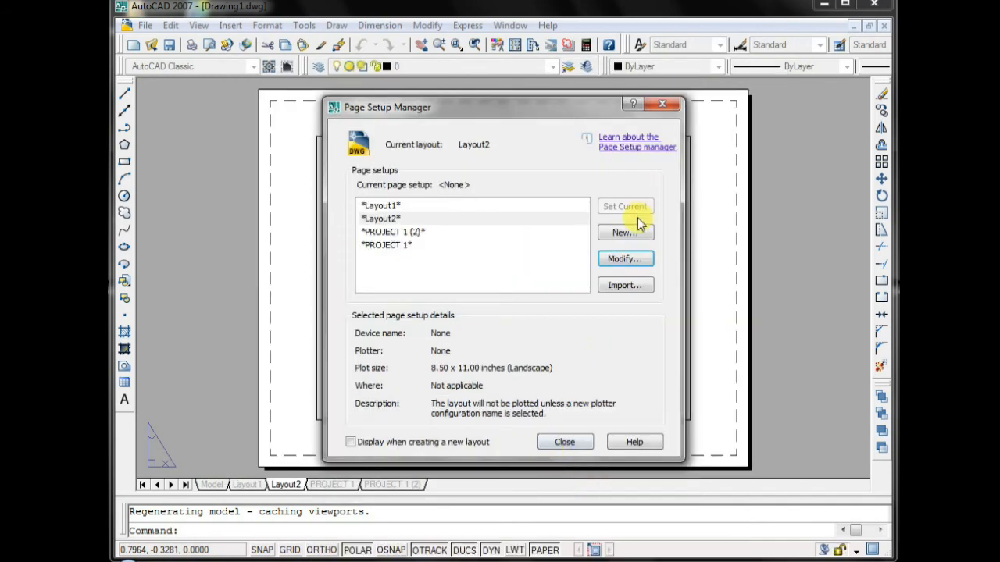
click(575, 442)
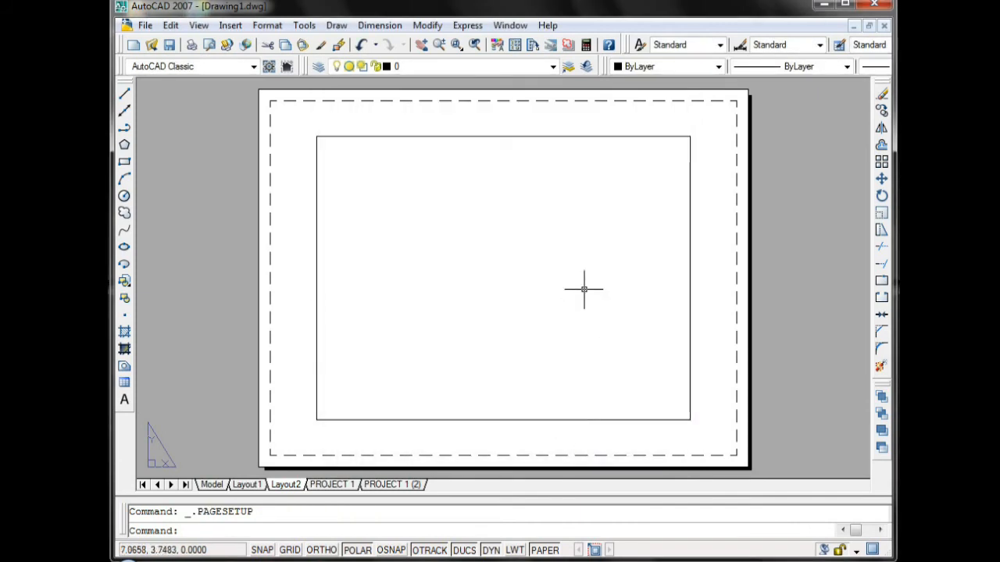
Open the Plot settings for Layout2, examine the available printers, and close without plotting
right_click(288, 485)
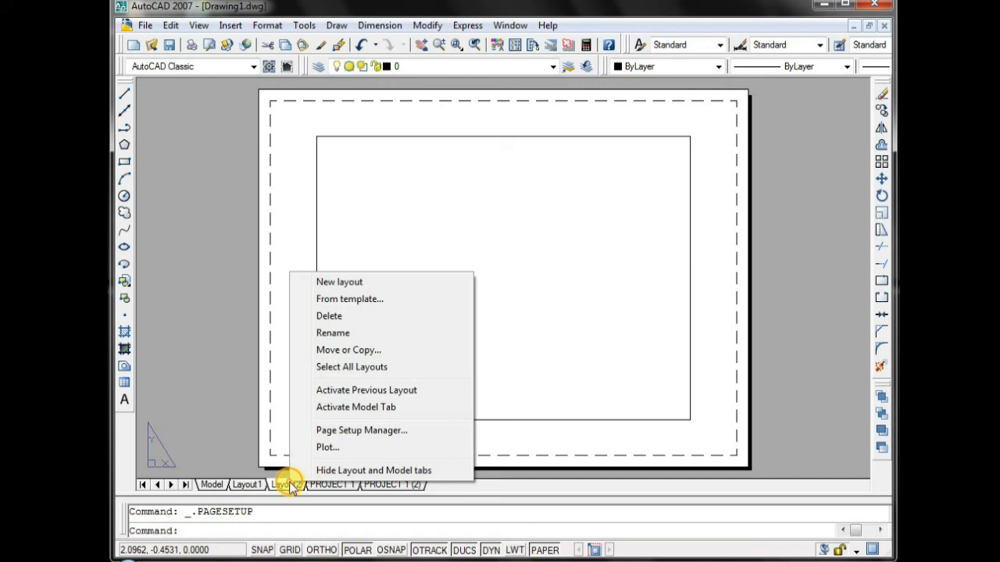
click(325, 448)
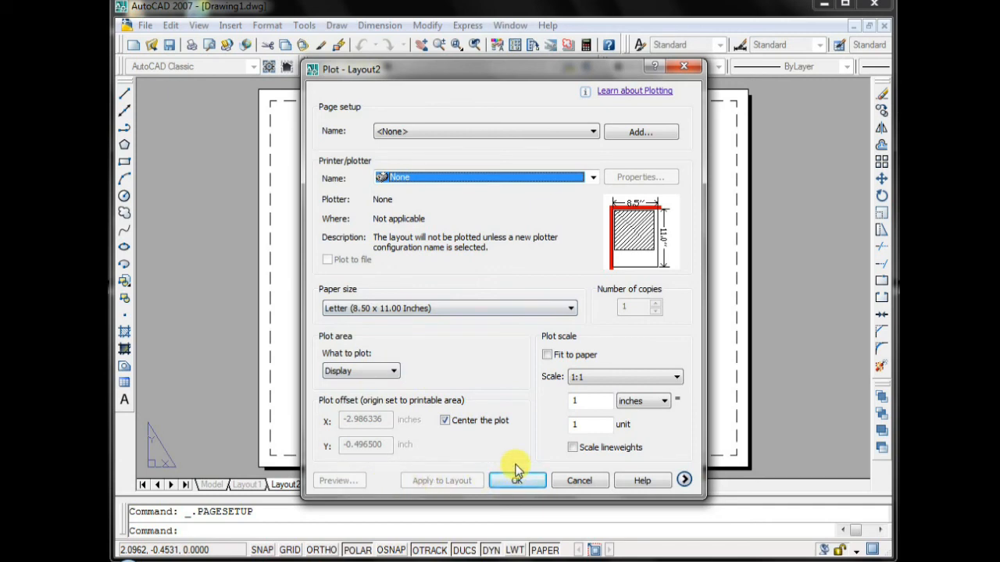
click(575, 178)
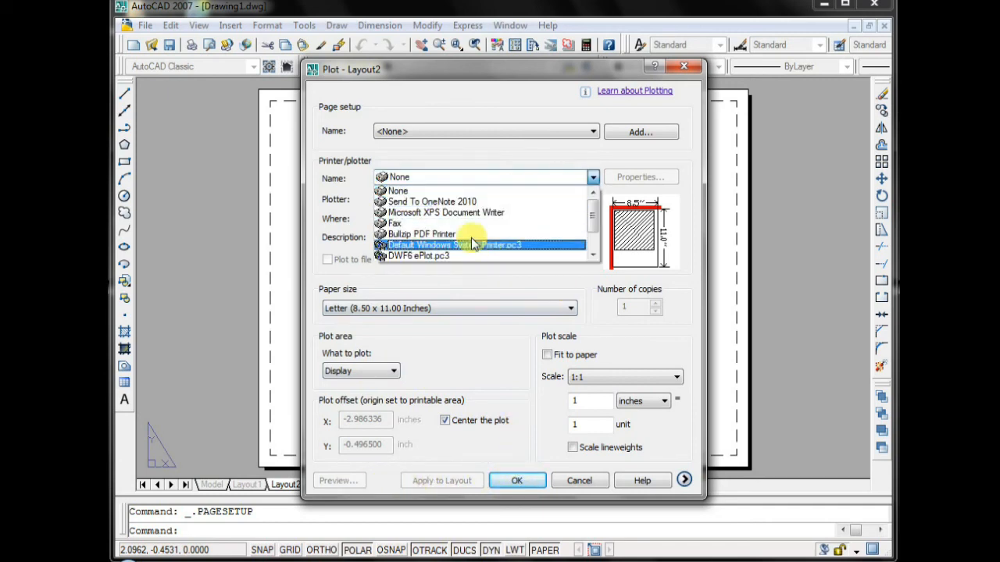
click(476, 149)
click(682, 68)
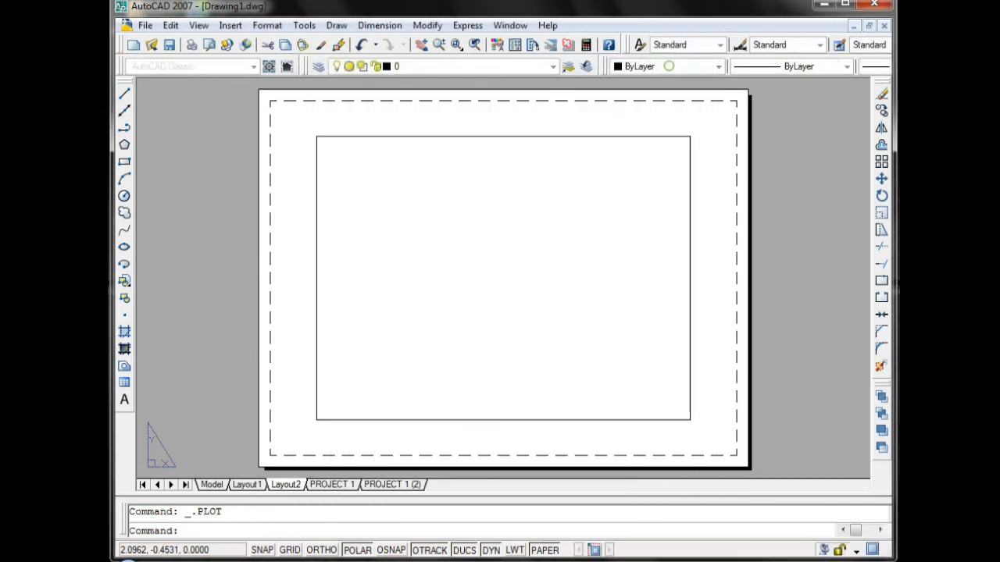
Hide the Layout and Model tabs
right_click(286, 484)
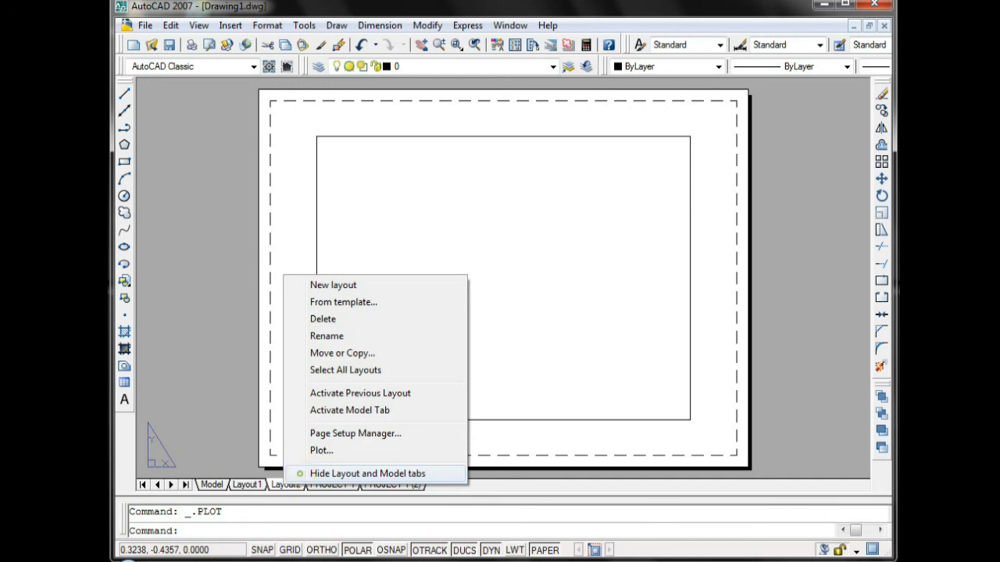
click(367, 474)
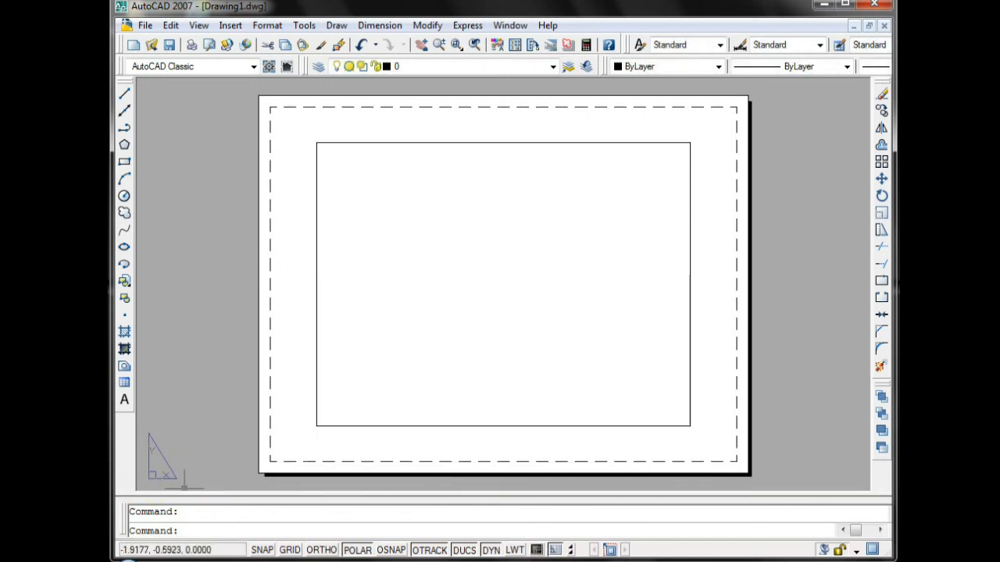
Switch to model space and back to Layout2, and display the Layout and Model tabs again
click(538, 550)
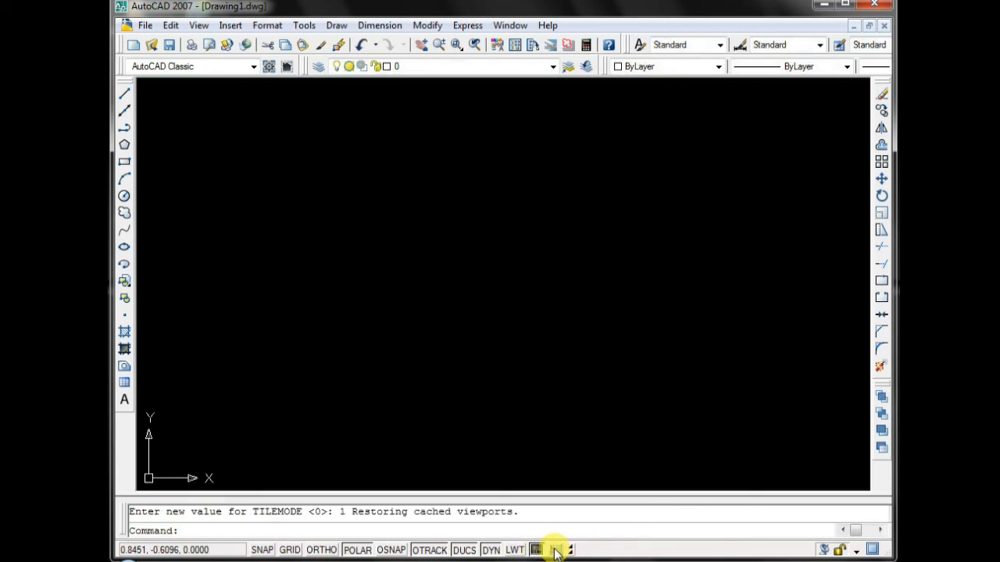
click(552, 550)
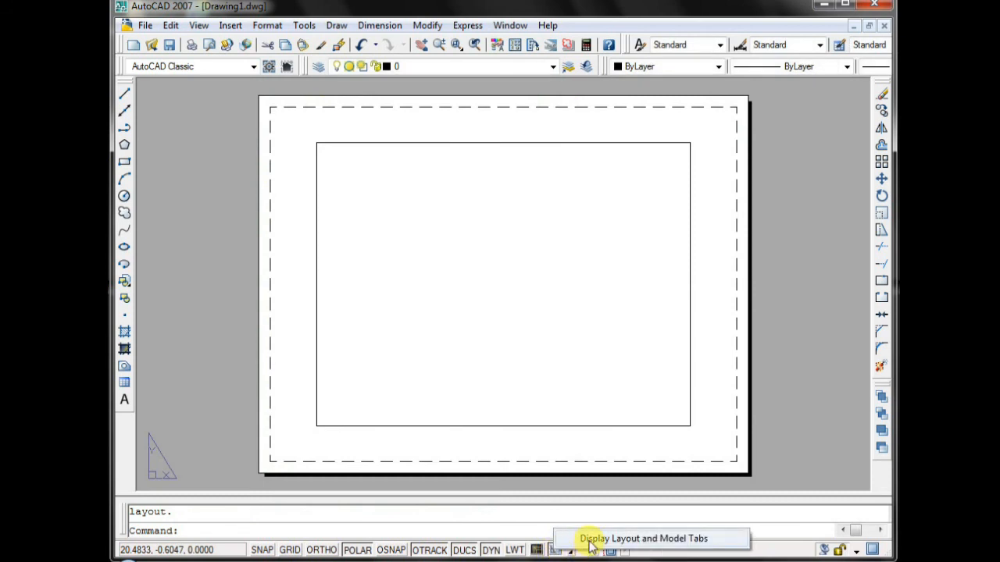
click(591, 546)
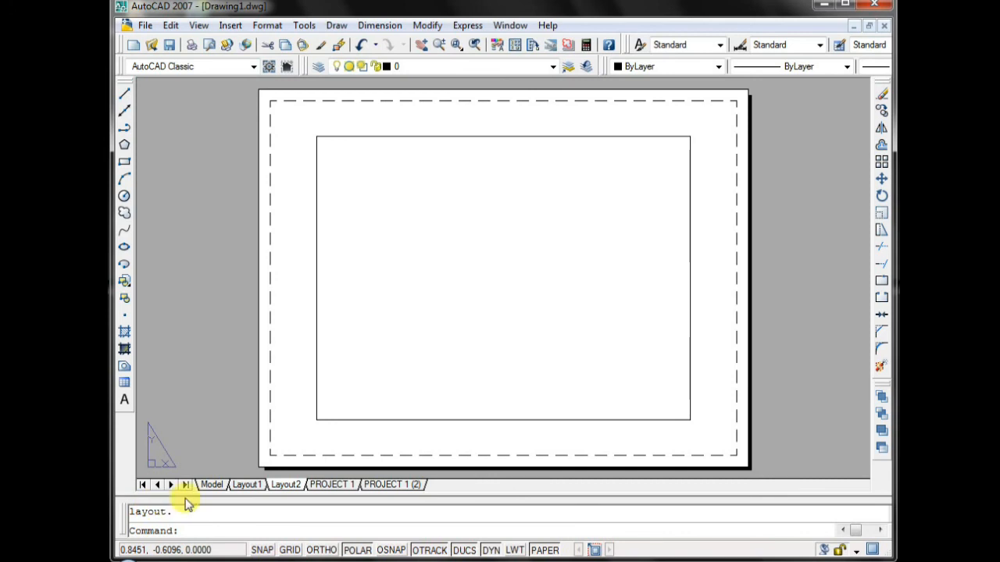